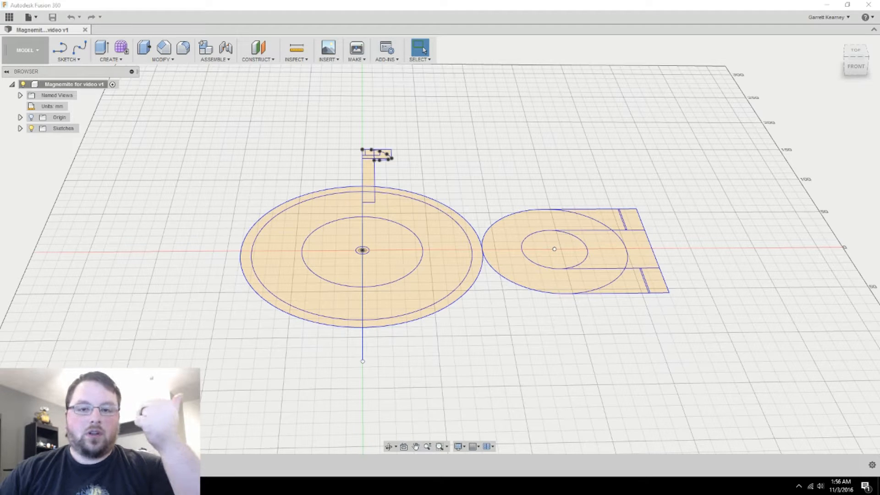
Revolve the large circle's two right-half rim profiles 180 degrees about the vertical centre line as a new body.
shift+middle_drag(477, 151, 490, 160)
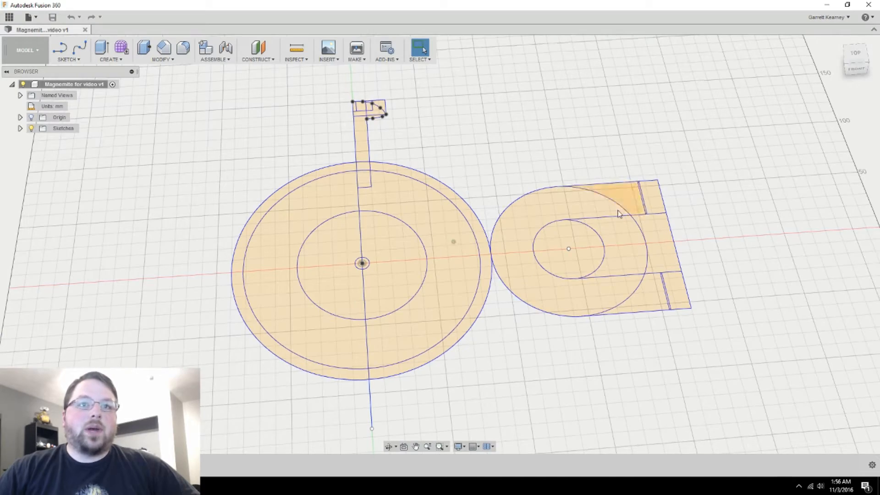
mouse_move(458, 190)
shift+middle_down()
mouse_move(534, 173)
mouse_move(564, 149)
shift+middle_up()
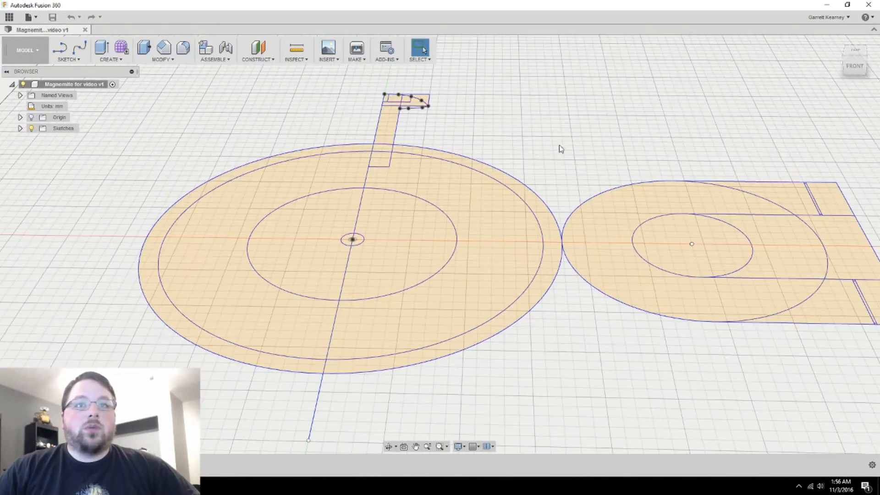
click(548, 215)
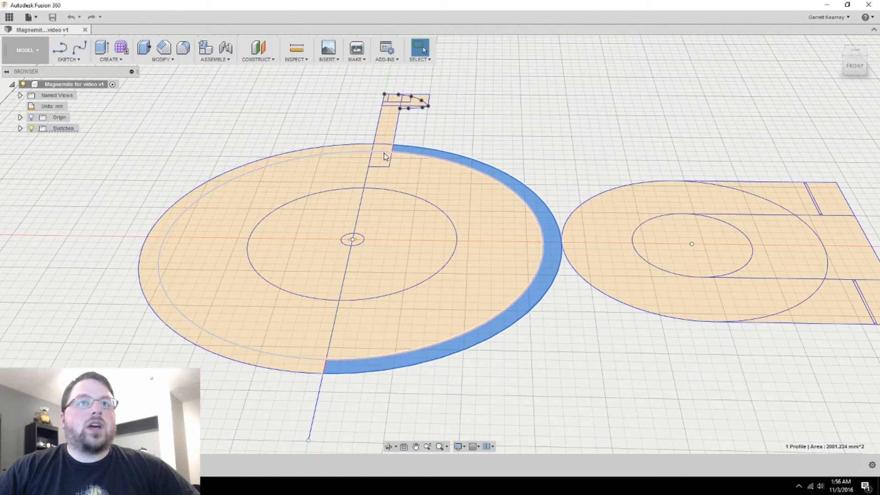
click(383, 154)
key(r)
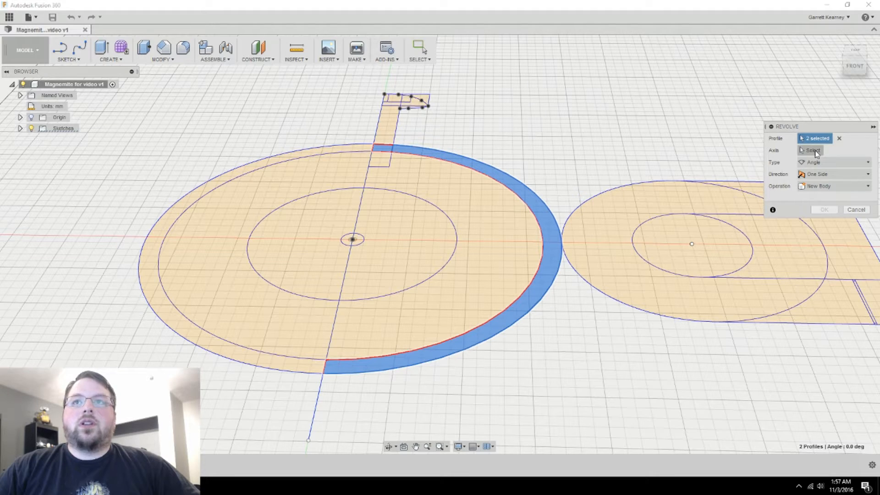
click(814, 151)
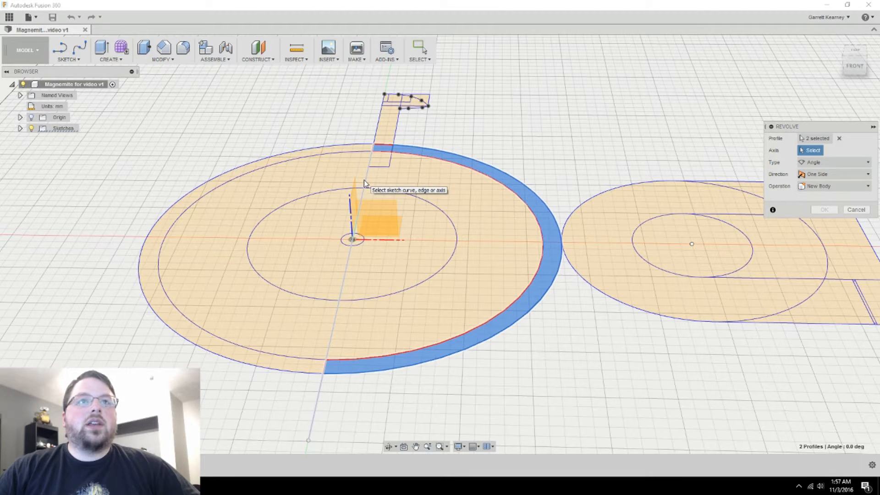
click(364, 180)
mouse_move(610, 285)
shift+middle_down()
mouse_move(620, 361)
mouse_move(584, 361)
shift+middle_up()
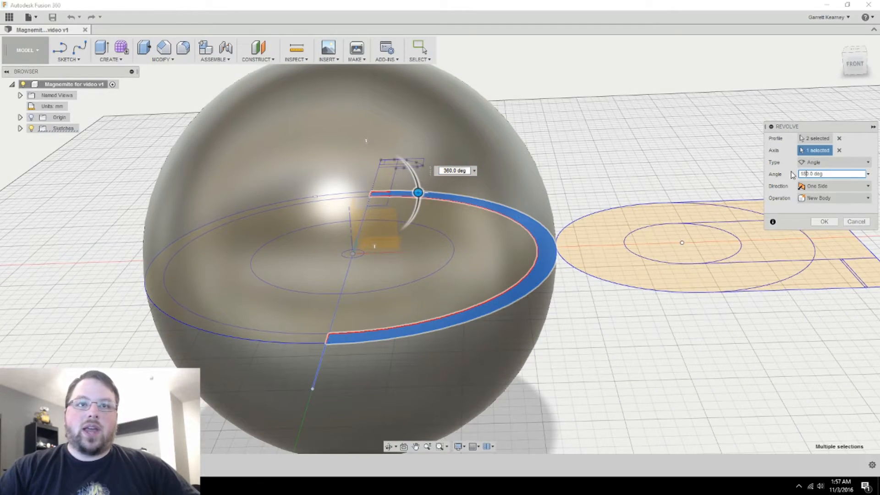
key(Return)
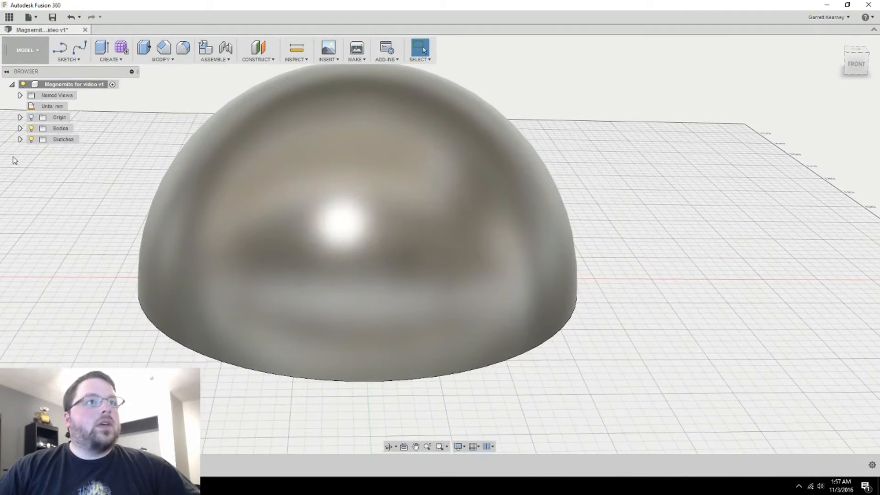
Turn the visibility of Sketch1 back on.
click(20, 140)
click(40, 150)
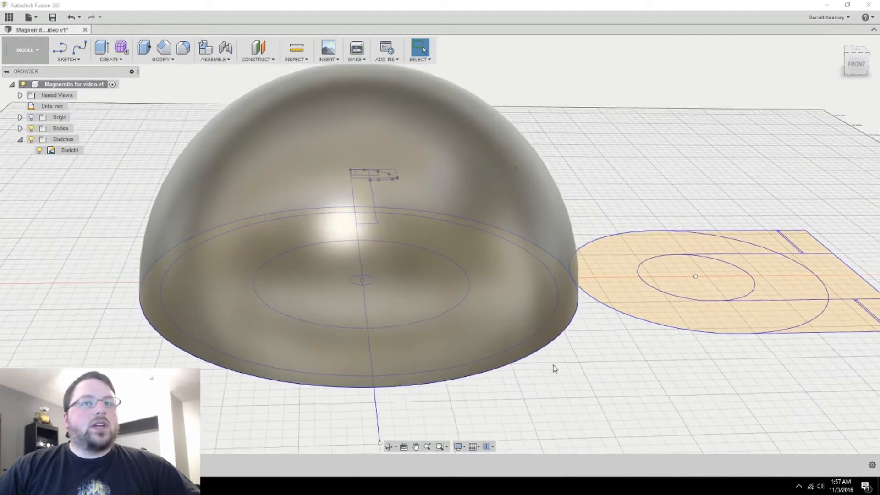
shift+middle_drag(577, 389, 560, 298)
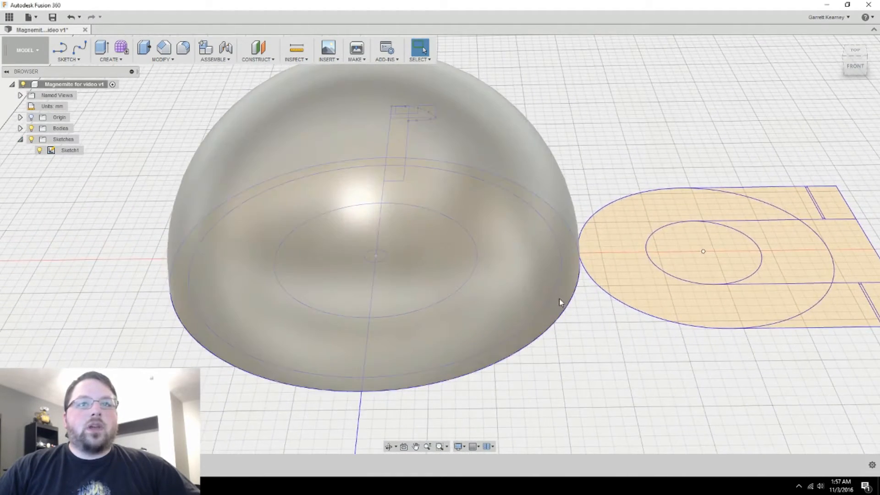
Revolve the same two rim profiles -180 degrees about the centre line as a new body, forming the lower half-shell.
click(559, 298)
click(581, 328)
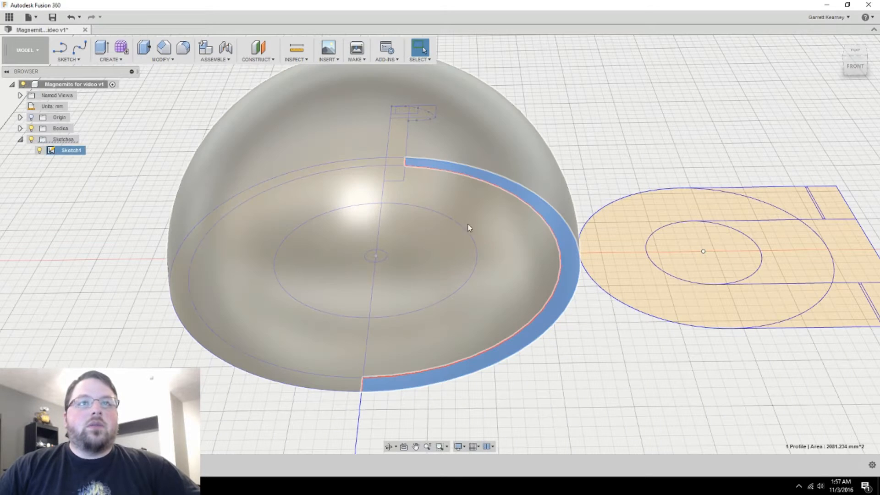
click(398, 163)
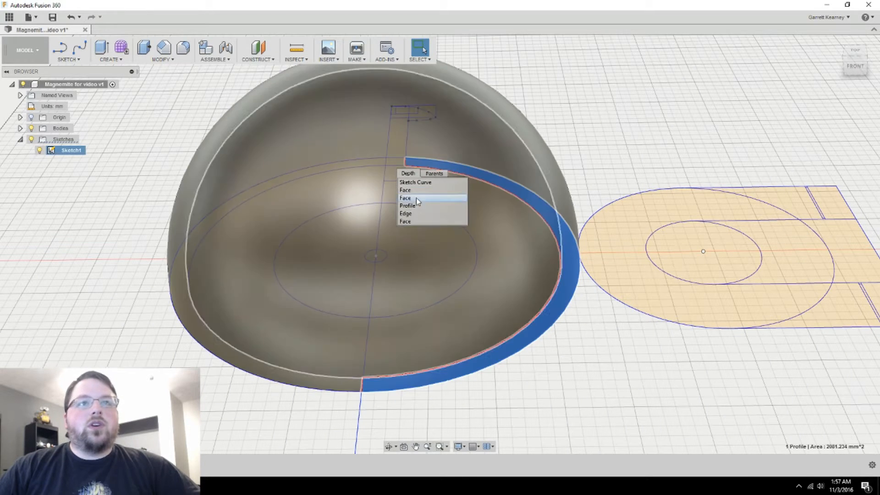
click(414, 204)
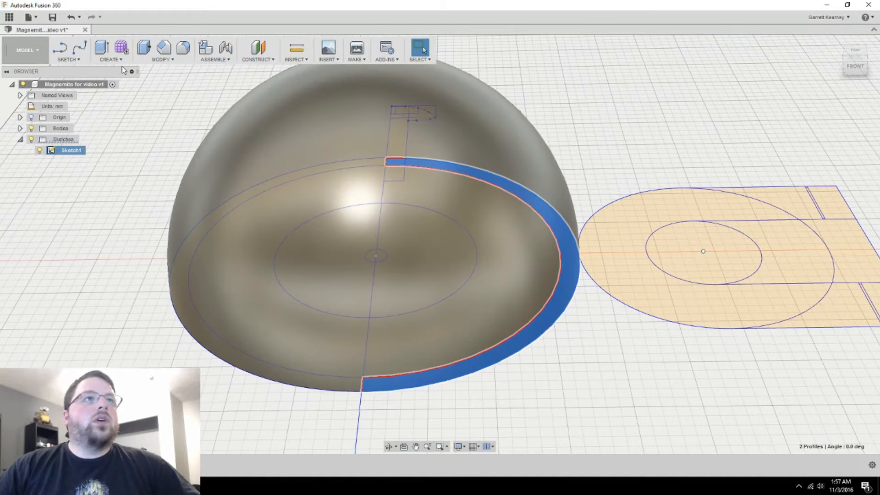
click(111, 59)
click(112, 92)
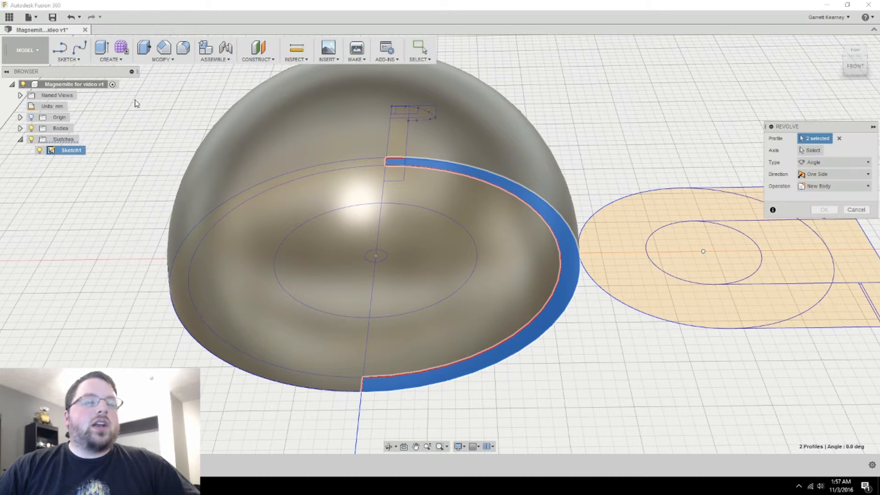
click(816, 152)
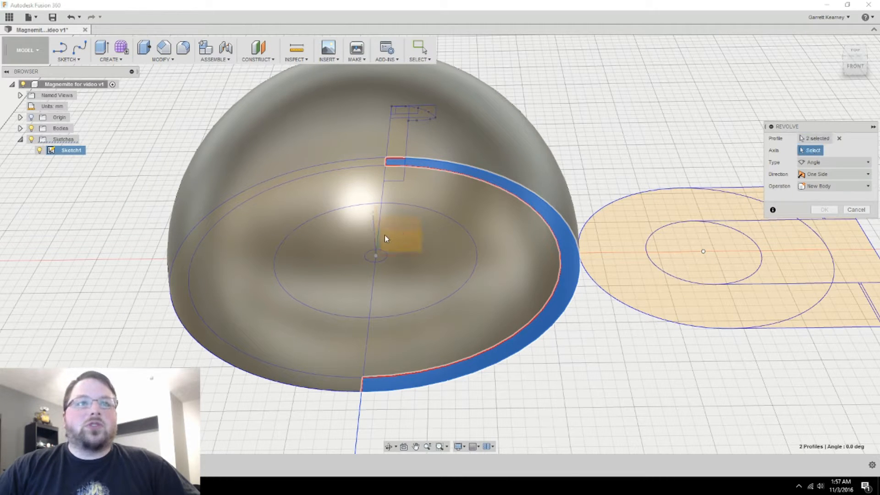
click(371, 293)
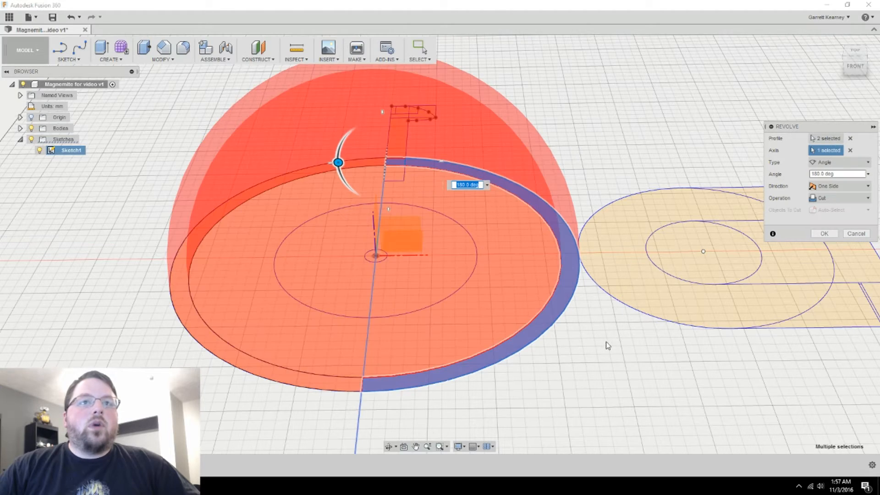
click(839, 173)
text(-)
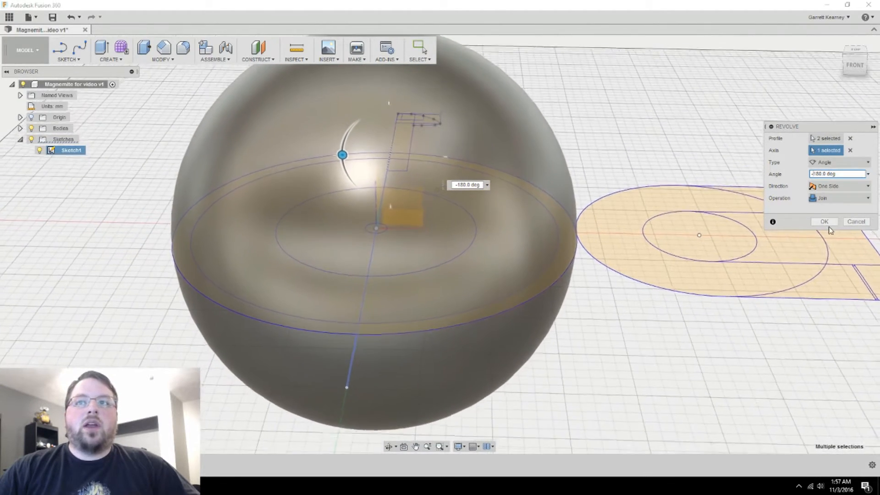
click(839, 198)
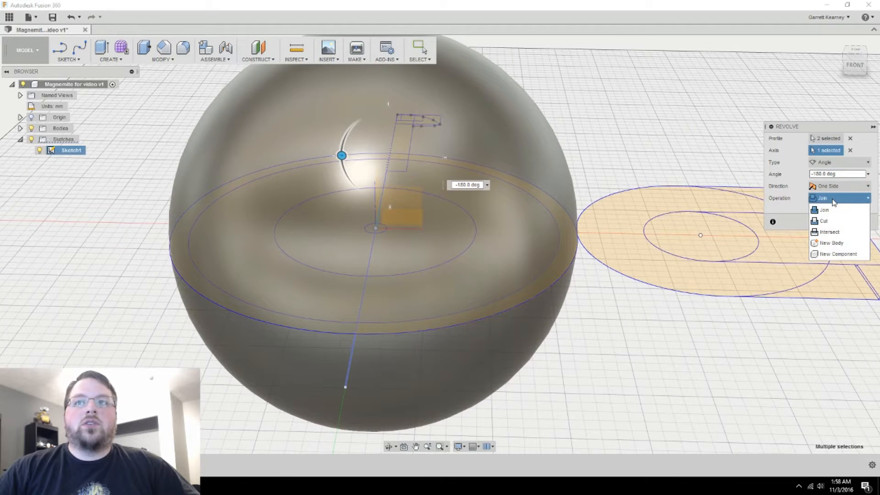
click(833, 243)
click(824, 222)
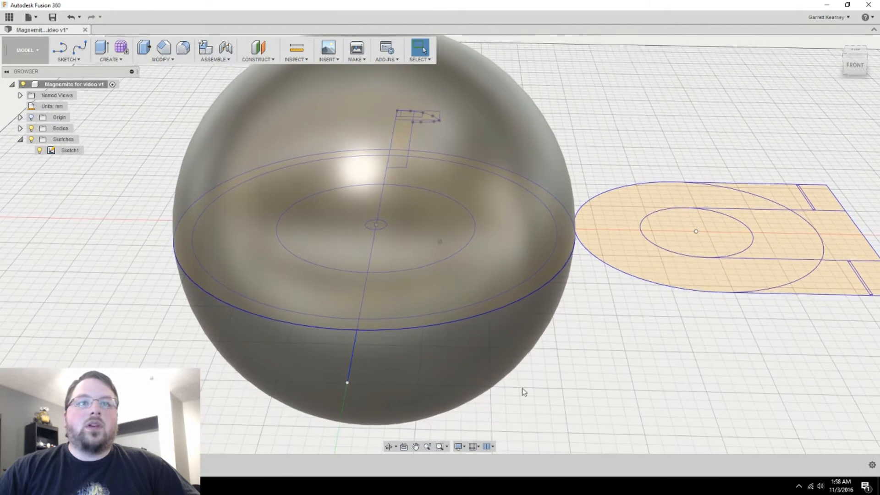
Extrude the two halves of the middle ring, excluding the small centre circle, 110 mm upward through the upper half-shell as a new body.
click(21, 129)
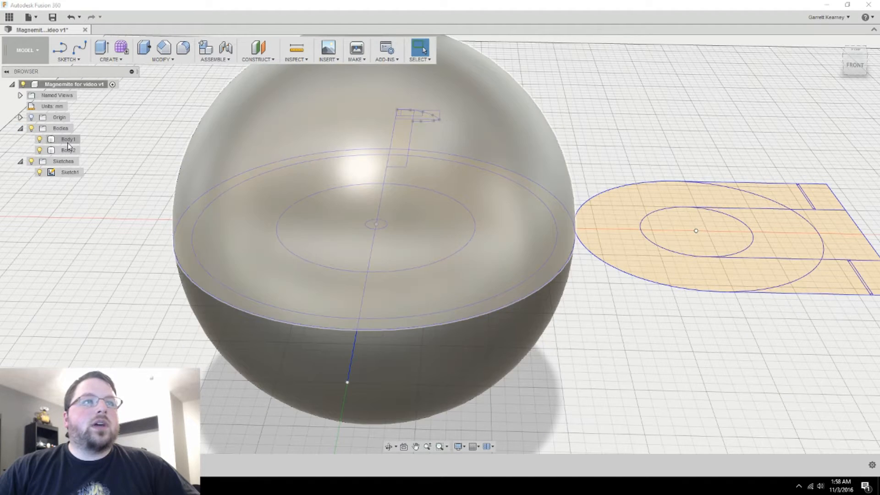
shift+middle_drag(340, 285, 624, 393)
scroll(568, 355, up, 5)
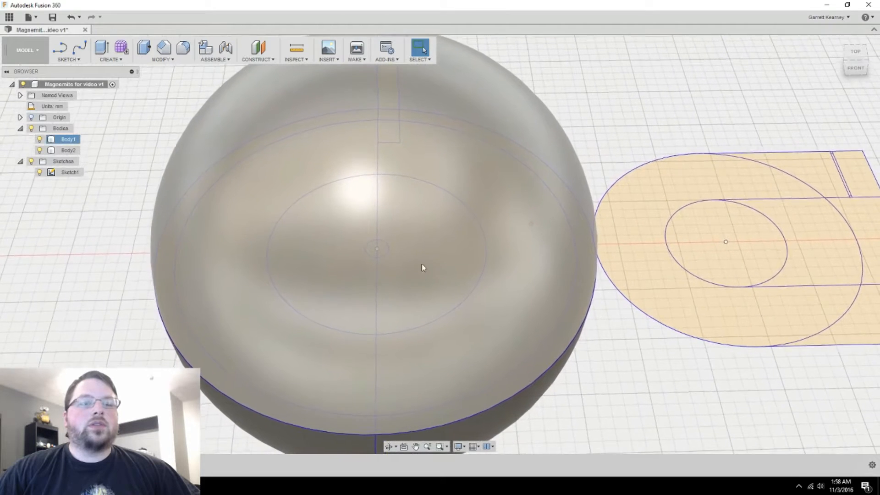
click(414, 258)
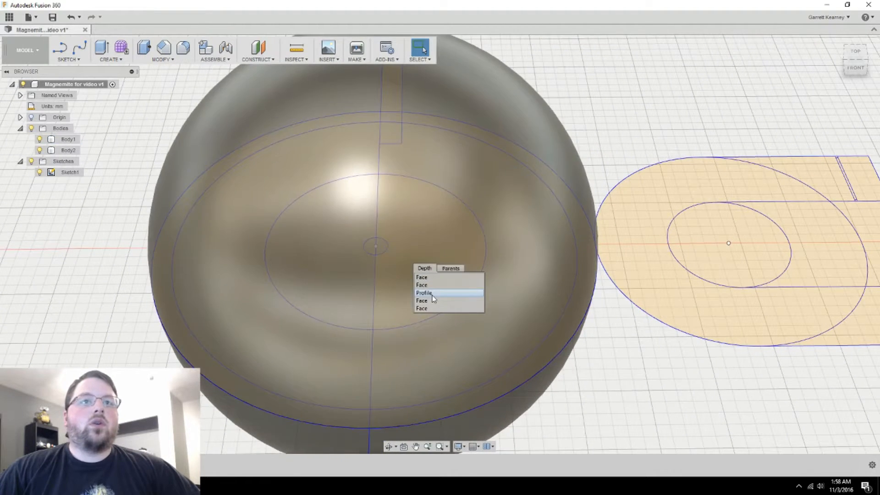
click(424, 293)
click(328, 253)
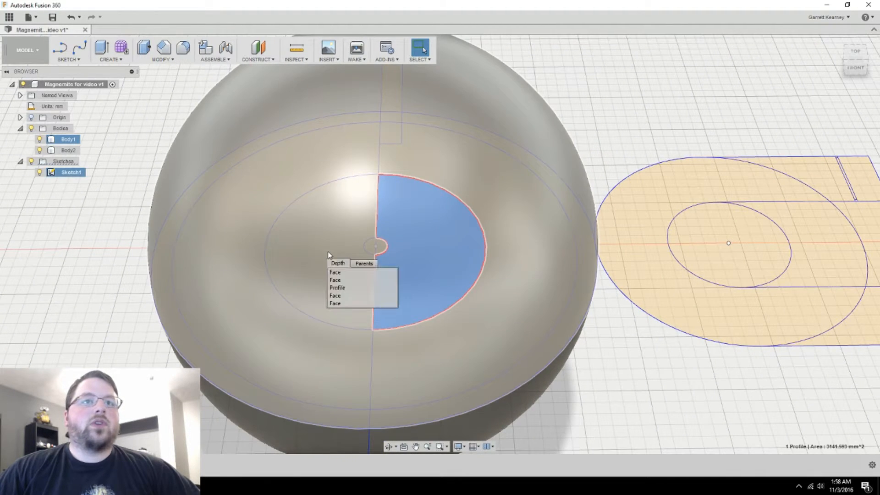
ctrl+click(345, 285)
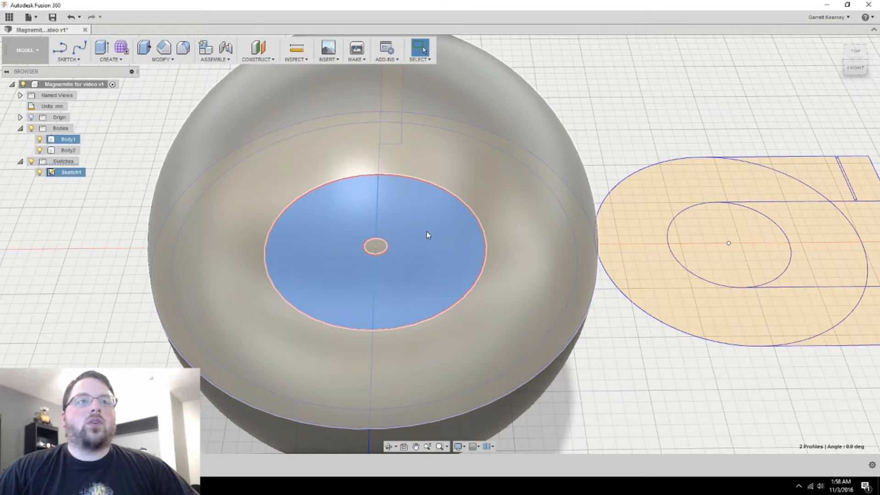
right_click(427, 235)
click(456, 217)
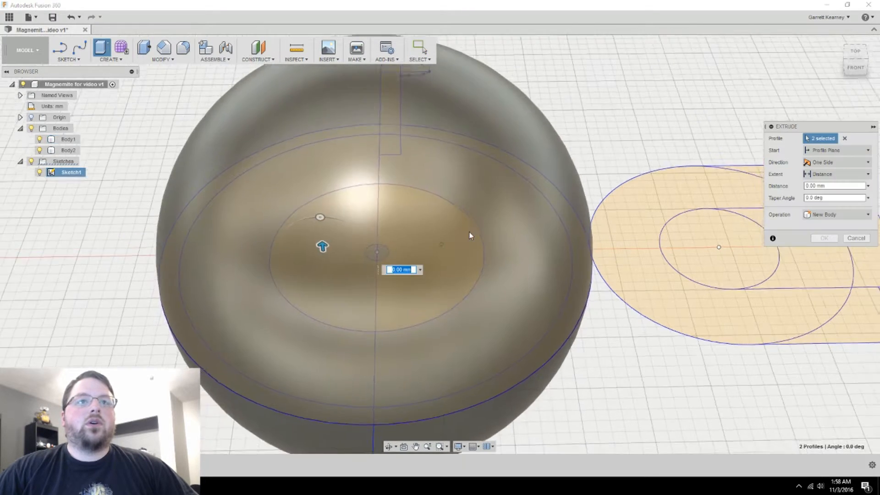
mouse_move(469, 235)
shift+middle_down()
mouse_move(442, 277)
mouse_move(331, 338)
mouse_move(350, 287)
mouse_move(369, 334)
shift+middle_up()
drag(369, 312, 369, 114)
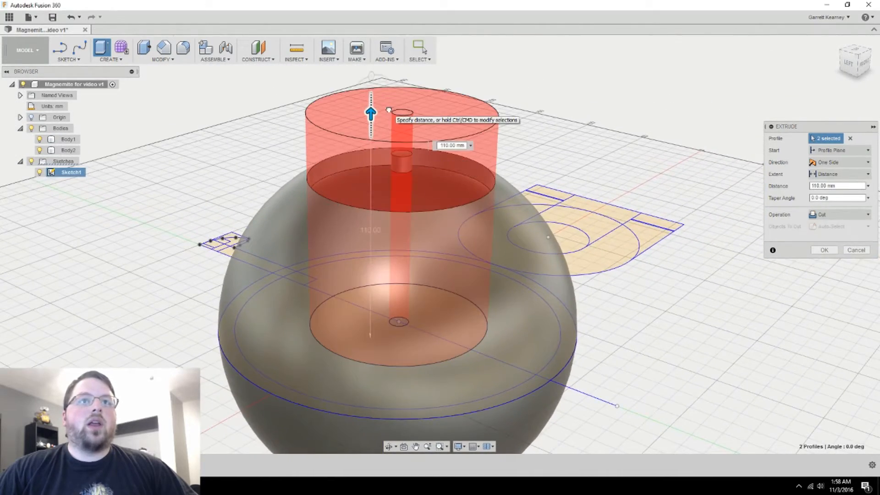
shift+middle_drag(389, 110, 454, 169)
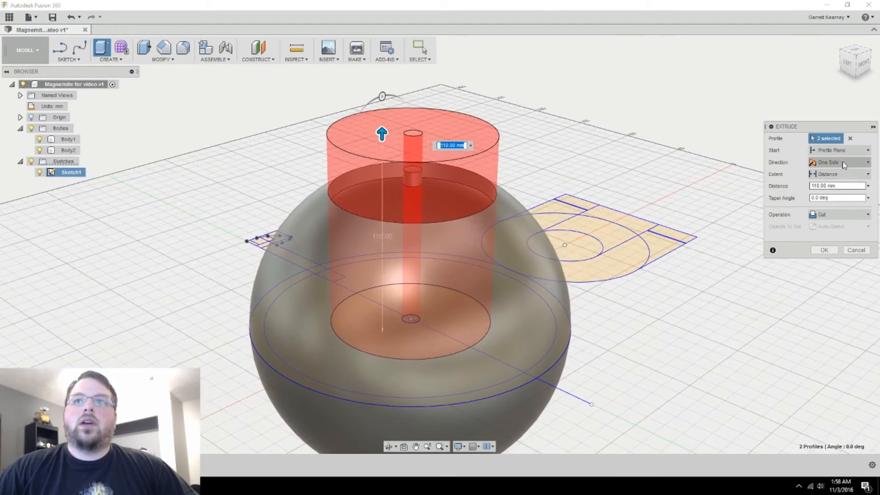
click(842, 215)
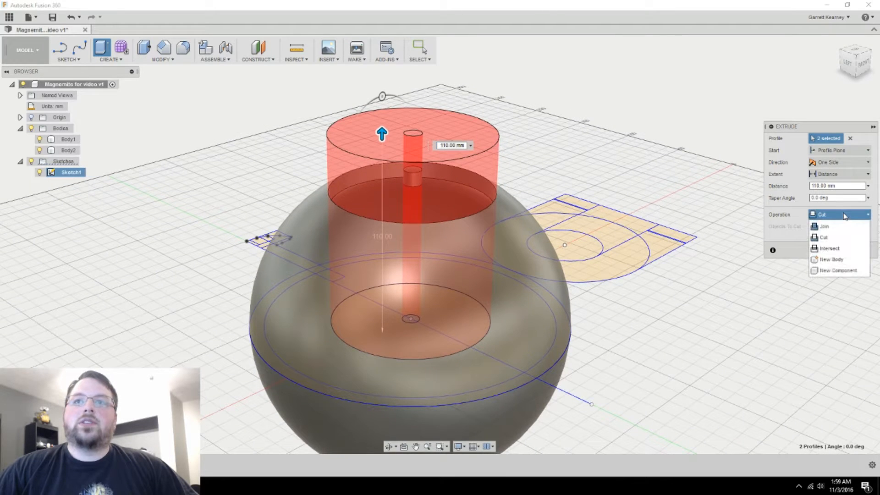
click(834, 260)
click(824, 238)
shift+middle_drag(825, 241, 495, 353)
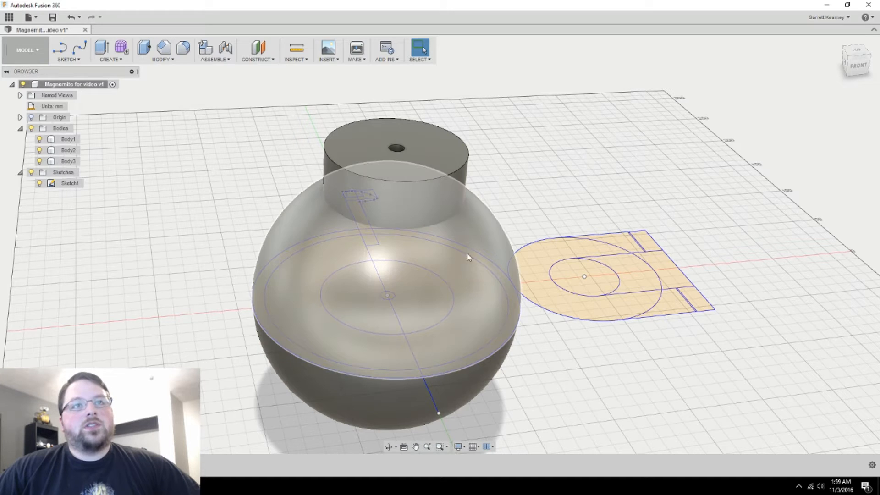
click(434, 259)
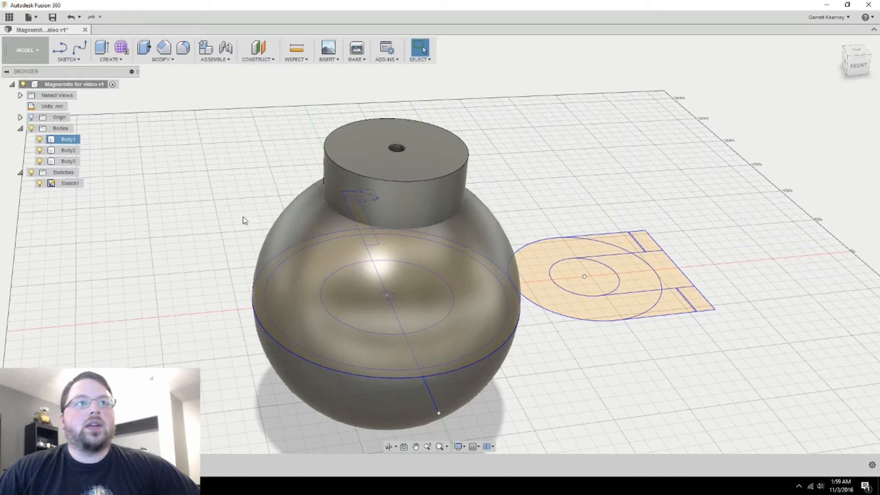
click(398, 197)
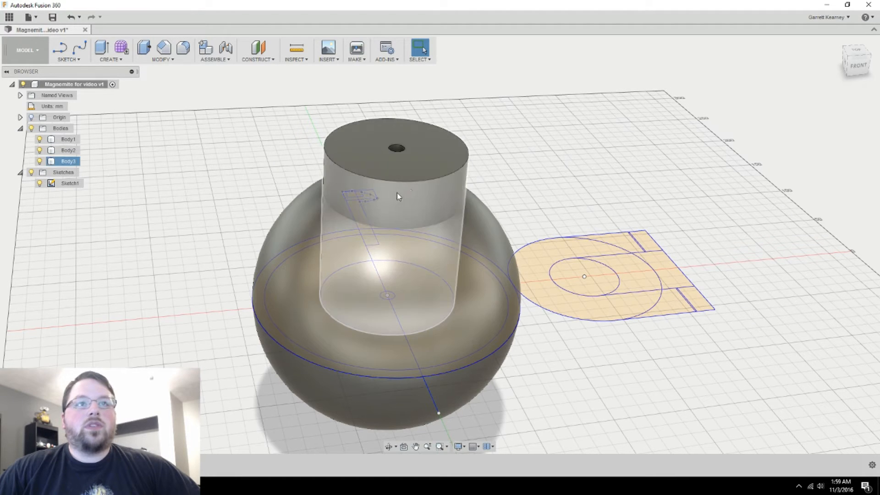
click(476, 251)
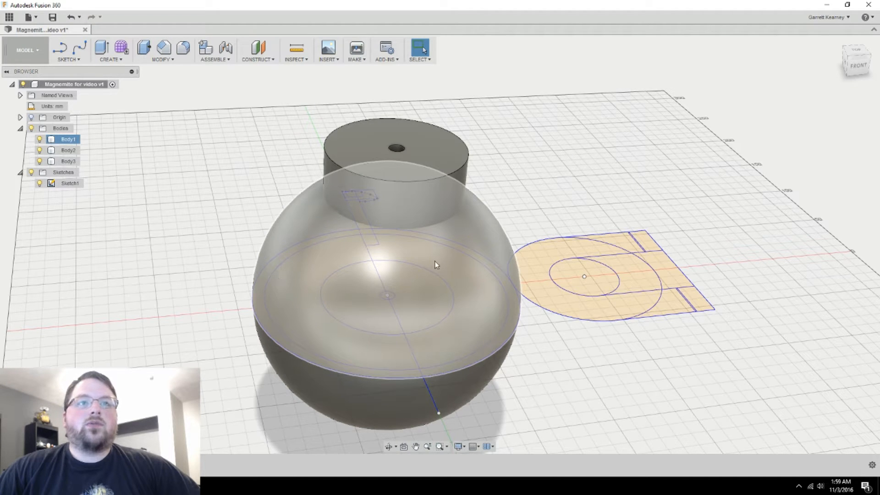
click(132, 197)
Duplicate the upper half-shell Body1 in place and hide the original.
click(77, 140)
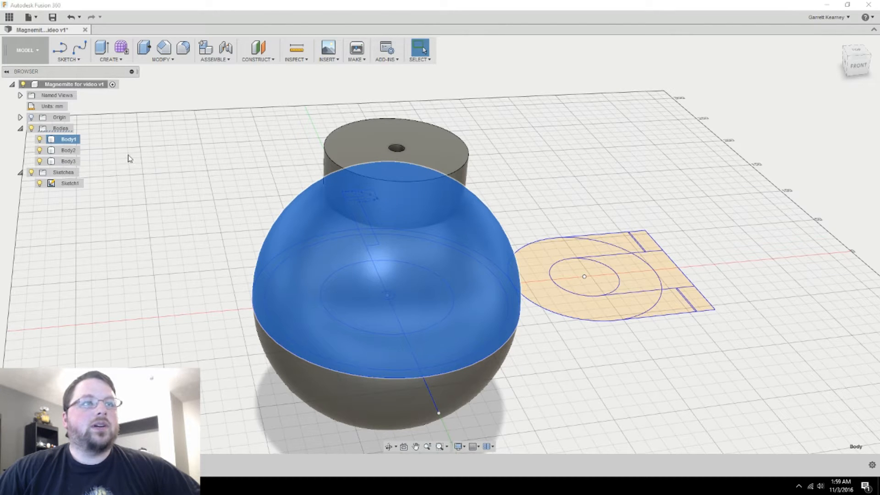
key(ctrl+v)
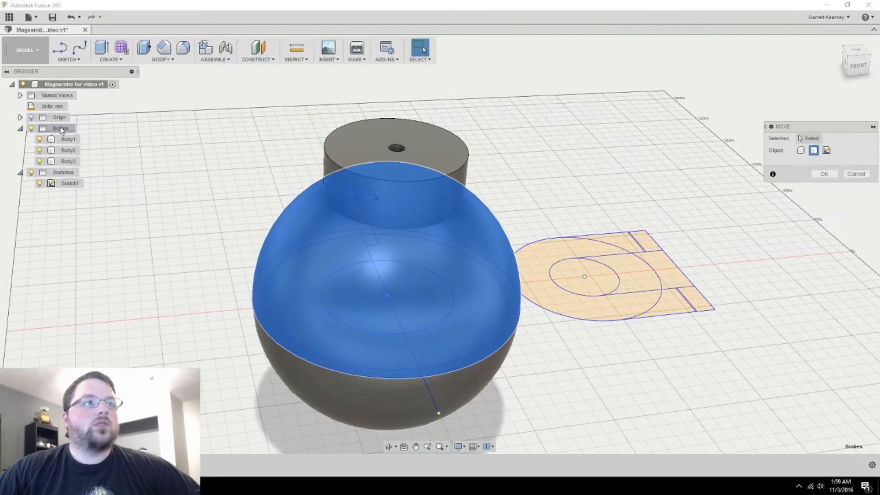
click(824, 281)
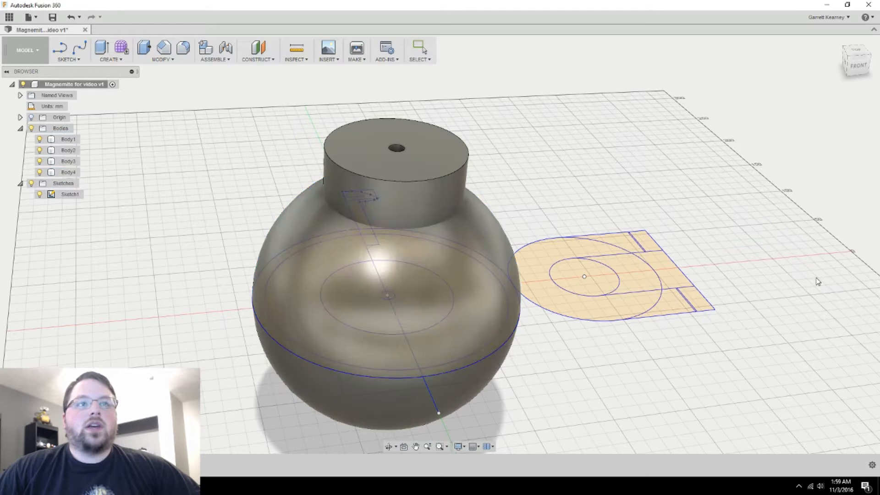
click(39, 139)
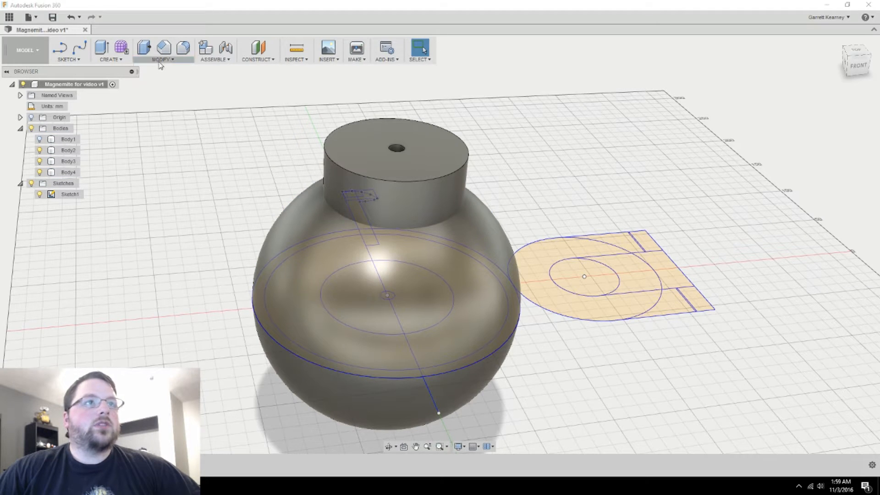
Combine the duplicated upper half-shell with the central cylinder using Intersect and Keep Tools, leaving only the overlapping cap.
click(160, 59)
click(157, 152)
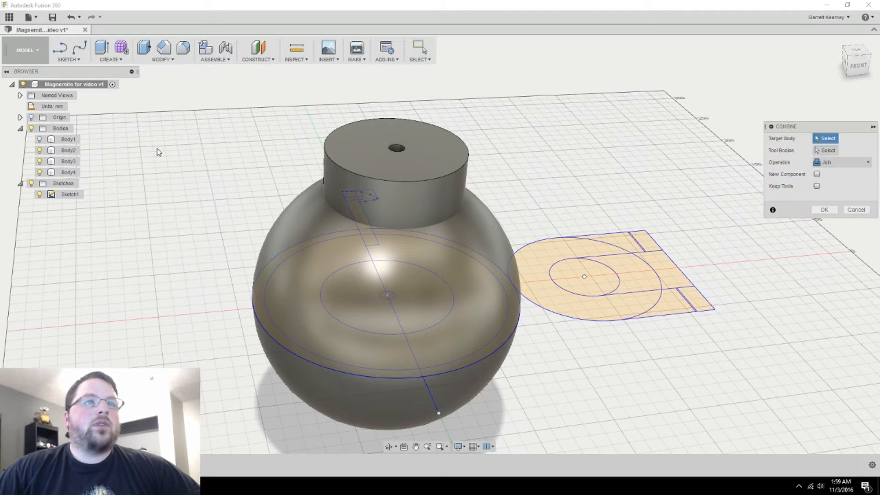
click(336, 258)
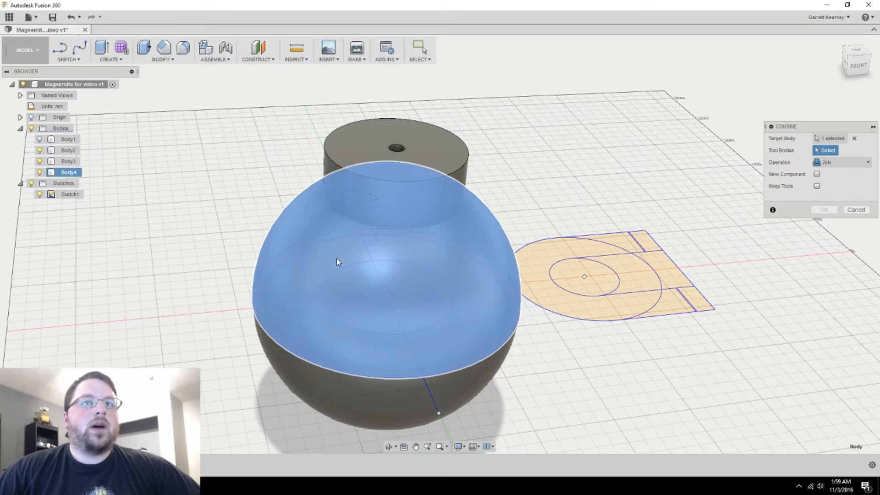
click(435, 176)
click(842, 162)
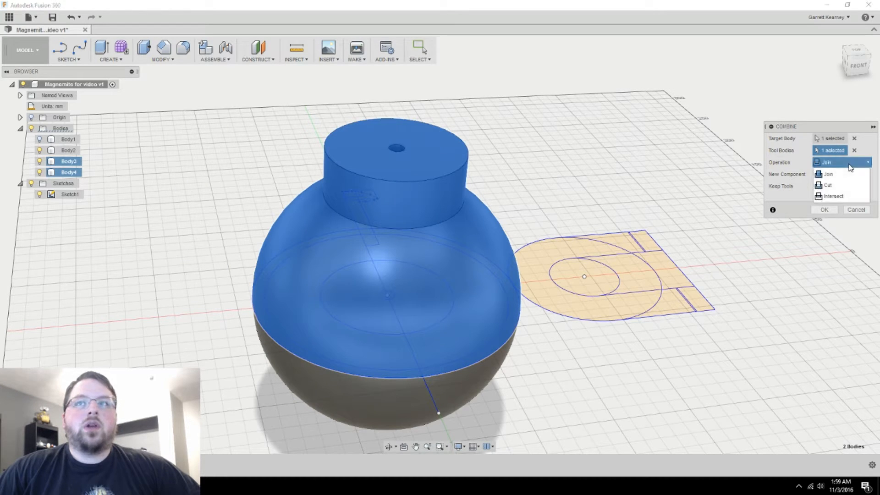
click(839, 196)
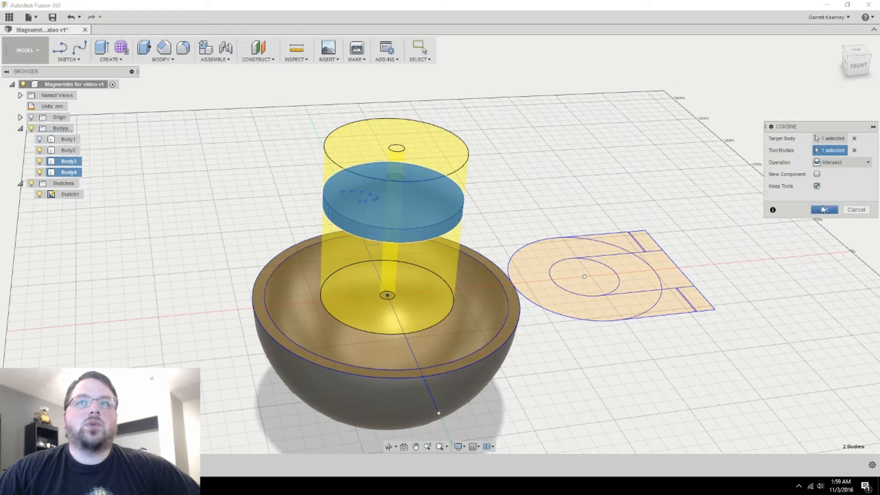
click(824, 210)
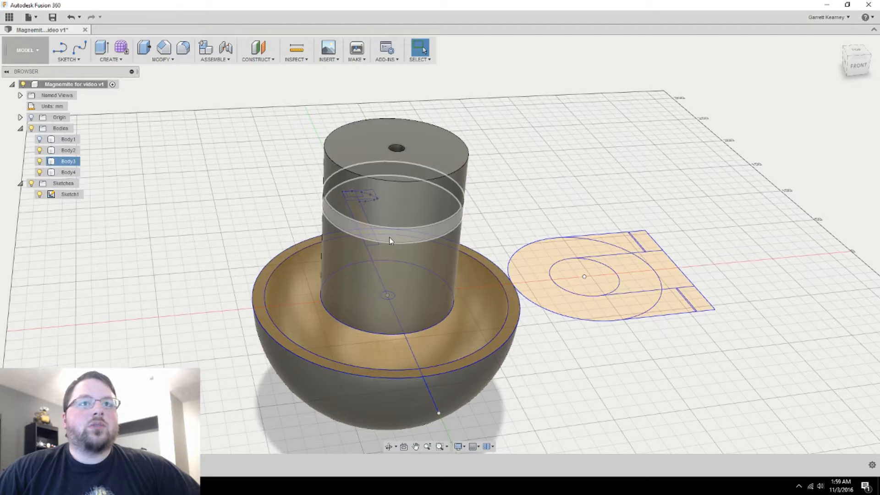
Hide the cylinder body and inspect the intersected cap up close.
click(39, 162)
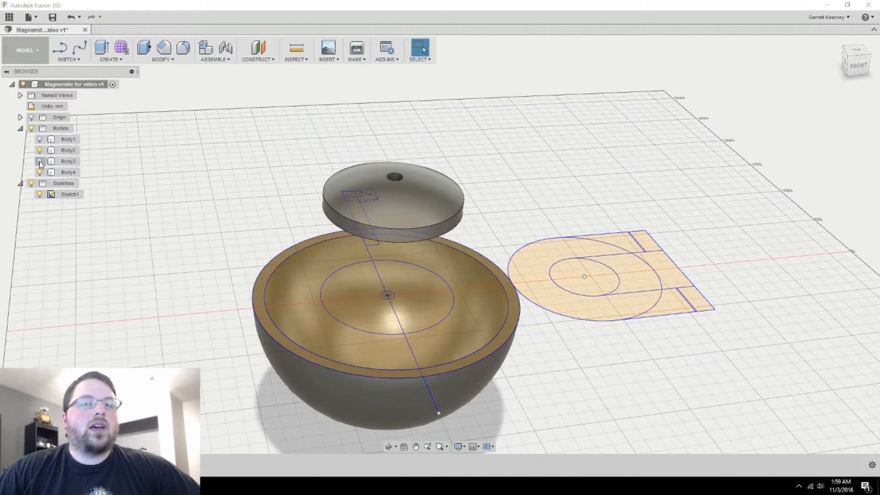
scroll(488, 226, up, 5)
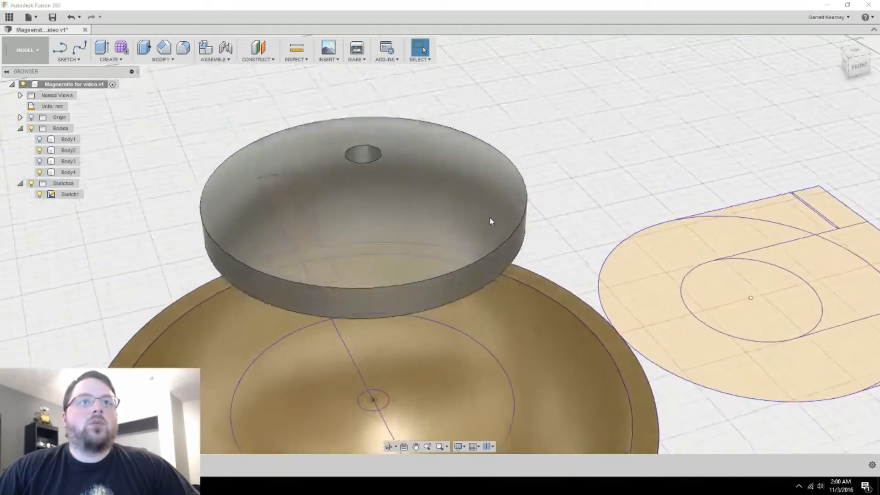
mouse_move(491, 221)
shift+middle_down()
mouse_move(540, 228)
mouse_move(461, 238)
mouse_move(497, 132)
mouse_move(491, 163)
mouse_move(84, 209)
shift+middle_up()
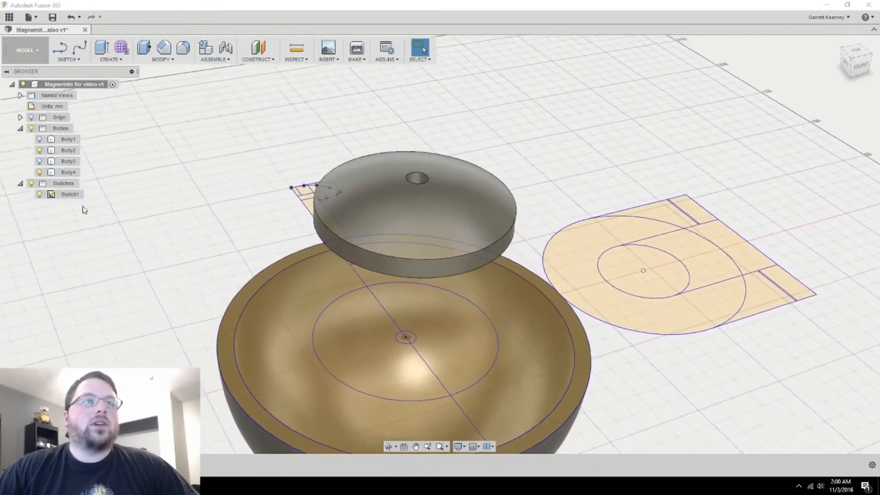
Cut the central cylinder out of the original upper half-shell Body1 with Combine, without keeping the tool body.
click(163, 59)
click(174, 145)
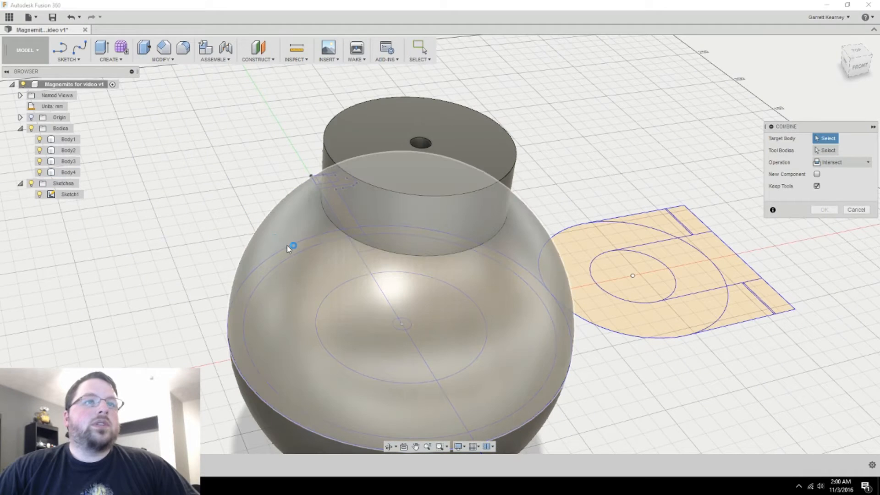
click(280, 243)
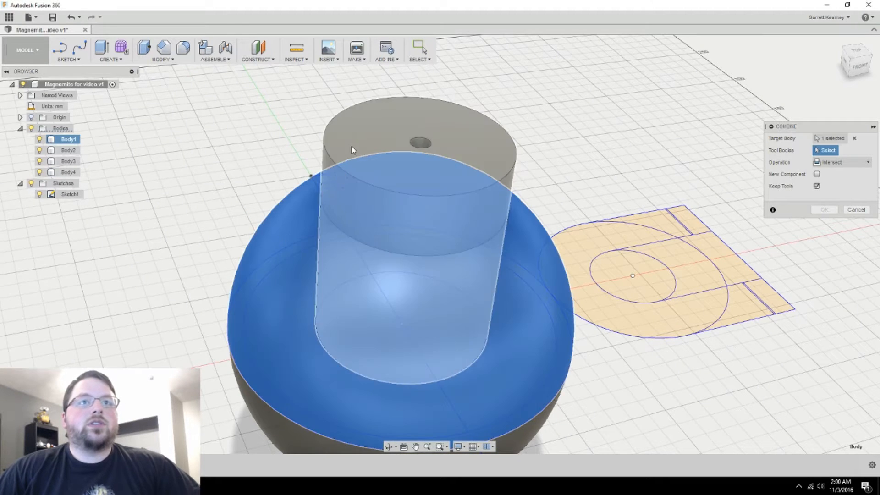
click(375, 139)
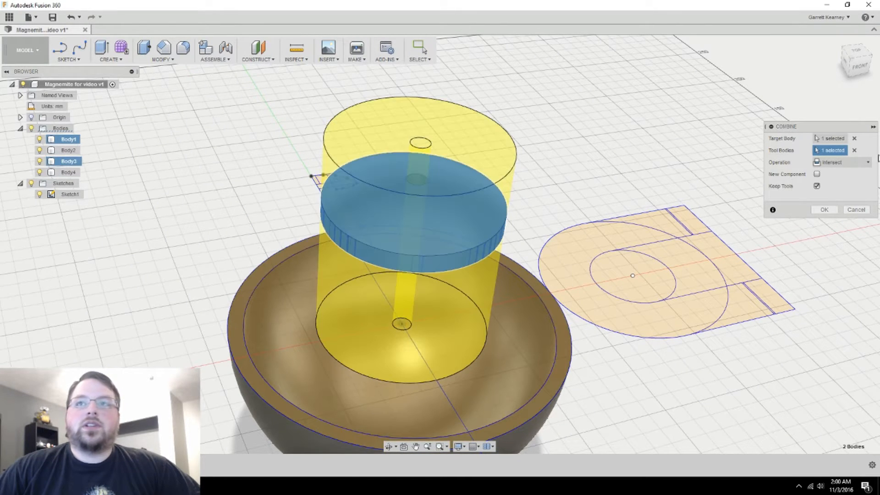
click(846, 164)
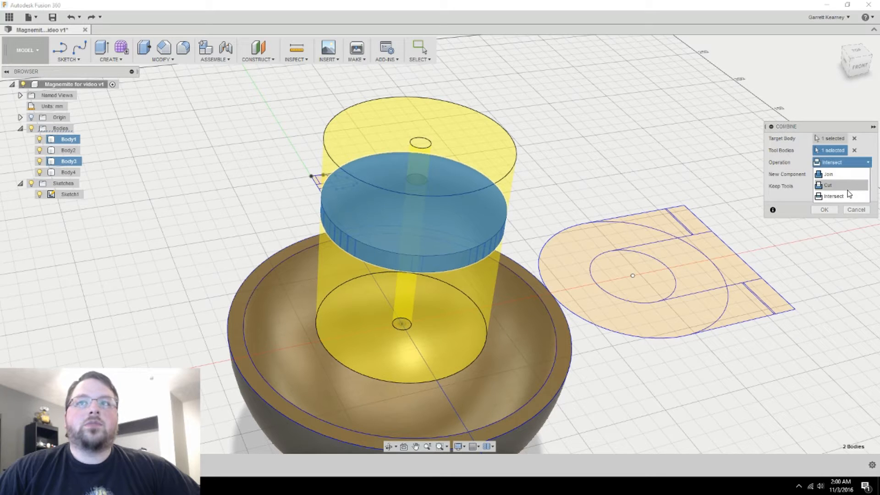
click(843, 186)
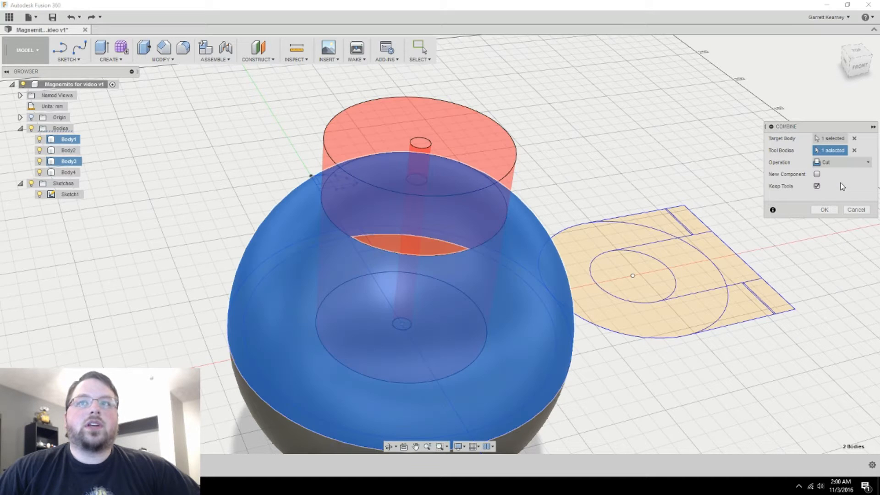
click(824, 210)
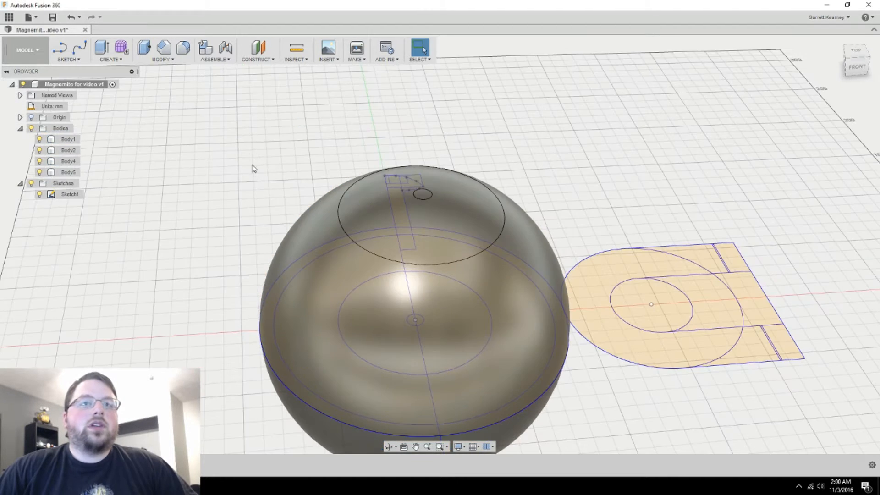
Examine the cap and its small centre piece in the shell, along with the magnet profile beside the sphere.
click(378, 210)
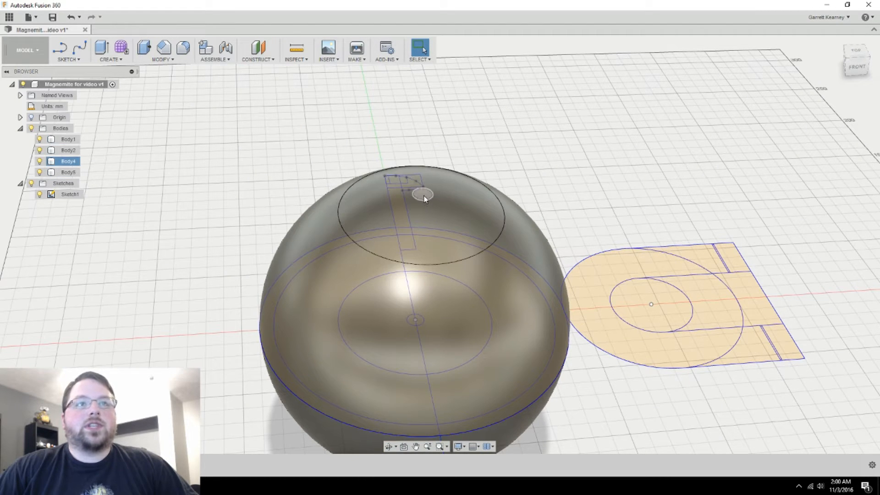
mouse_move(418, 199)
shift+middle_down()
mouse_move(491, 221)
mouse_move(591, 123)
mouse_move(465, 193)
shift+middle_up()
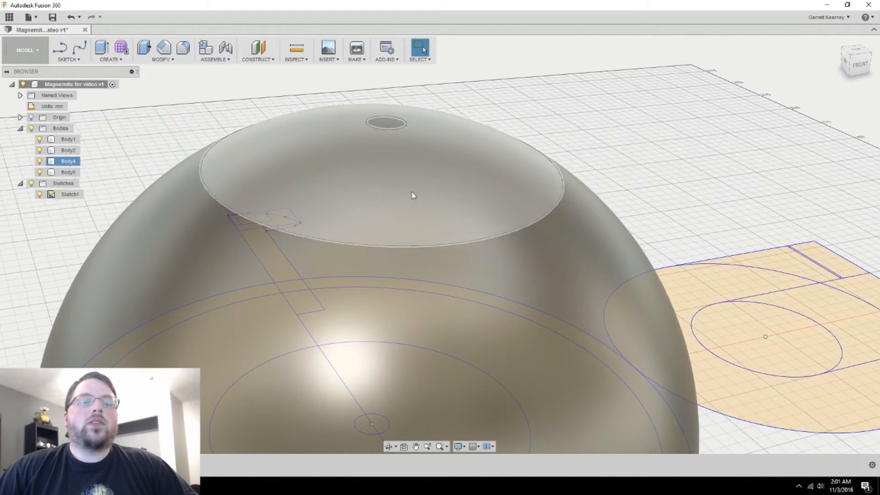
scroll(413, 194, down, 5)
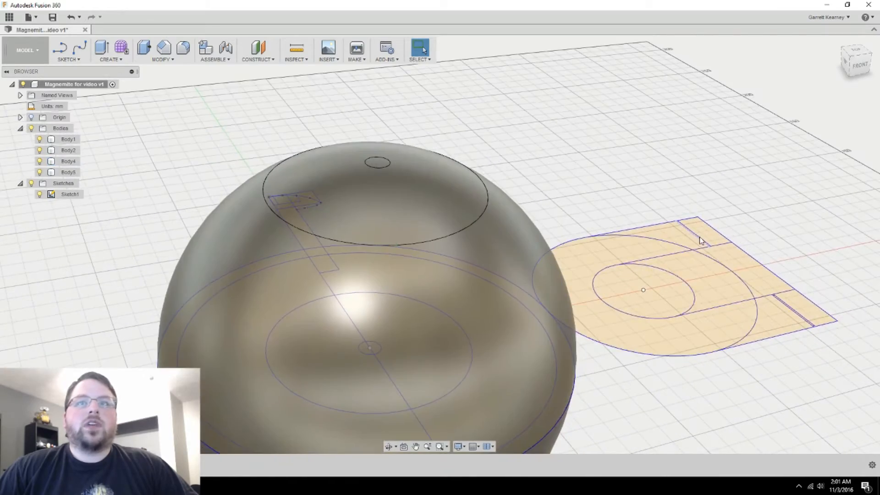
mouse_move(543, 254)
shift+middle_down()
mouse_move(779, 349)
mouse_move(672, 368)
mouse_move(656, 318)
mouse_move(607, 275)
mouse_move(611, 324)
mouse_move(578, 307)
shift+middle_up()
scroll(516, 309, down, 3)
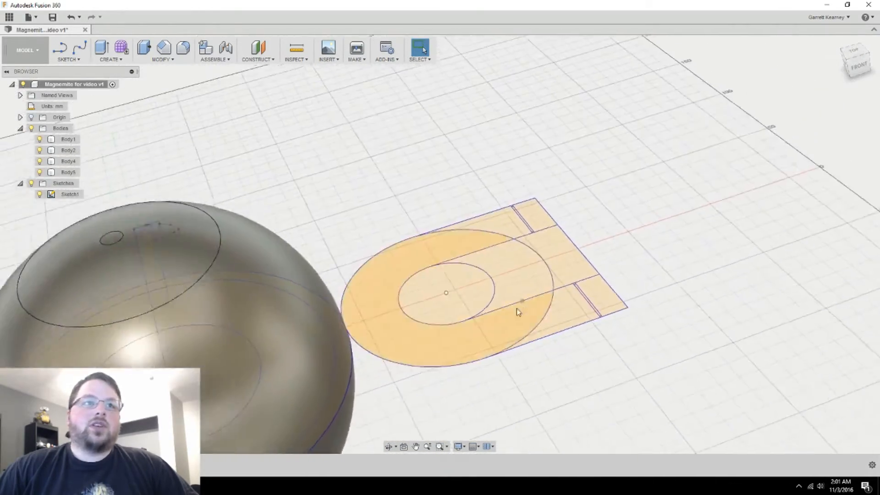
scroll(401, 220, up, 8)
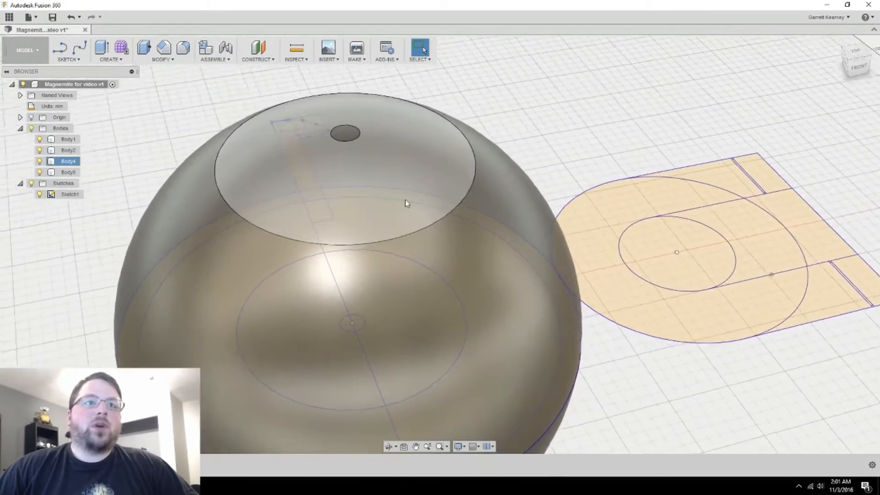
mouse_move(405, 200)
shift+middle_down()
mouse_move(464, 165)
mouse_move(481, 172)
mouse_move(438, 155)
shift+middle_up()
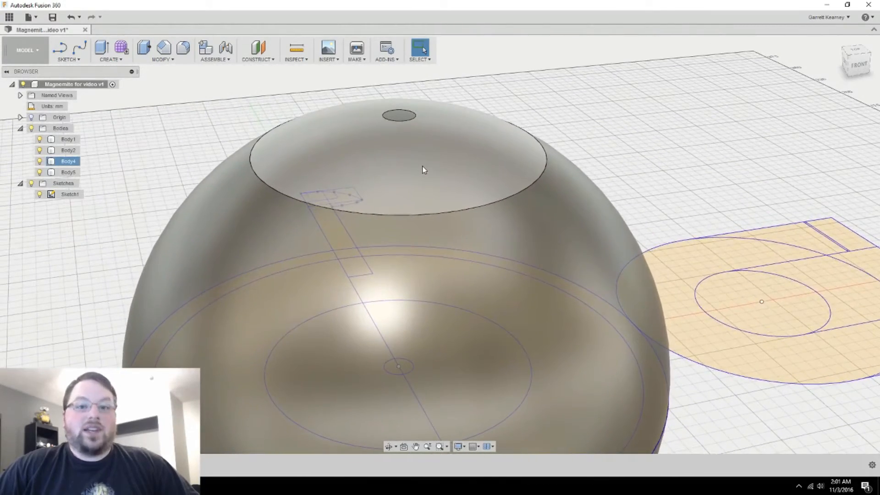
Offset the cap's outer spherical face by 1 mm inward to recess it below the shell.
click(434, 154)
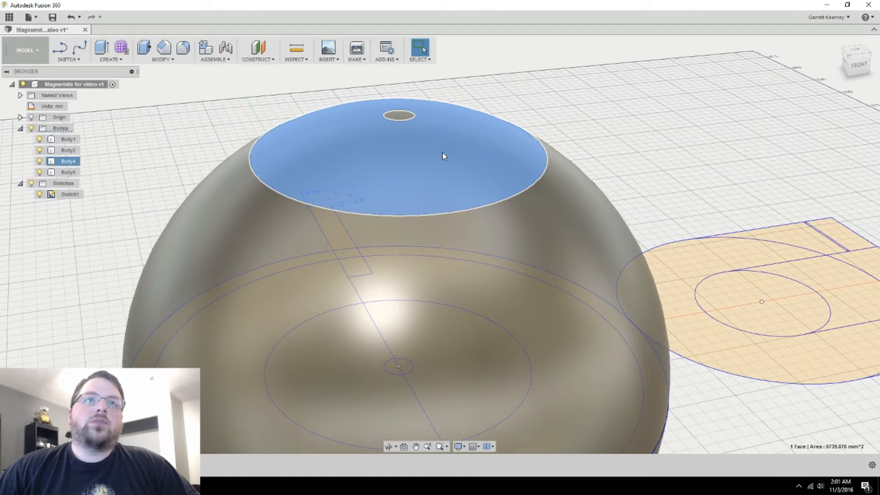
right_click(442, 152)
click(475, 137)
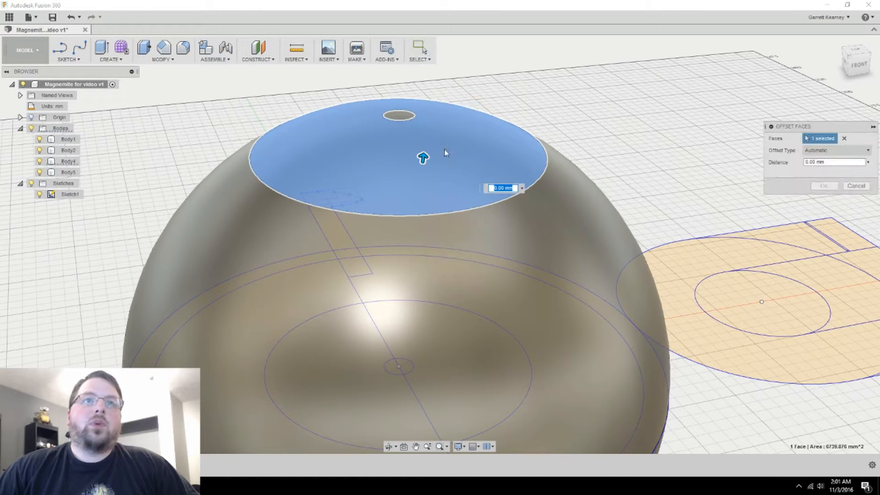
text(0)
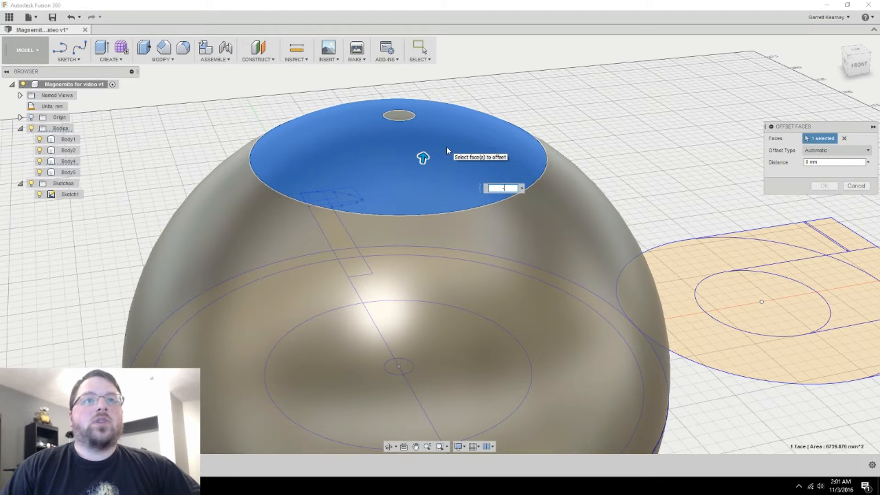
text(1)
key(Return)
Join the upper half-shell, the recessed cap and the small centre piece into one body with Combine.
scroll(516, 183, up, 3)
shift+middle_drag(516, 182, 325, 165)
click(164, 60)
click(161, 146)
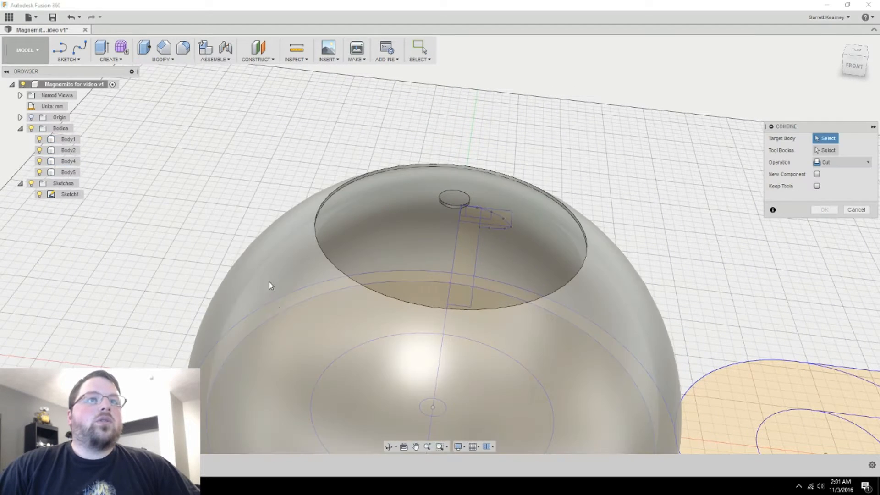
click(293, 277)
click(387, 257)
click(453, 204)
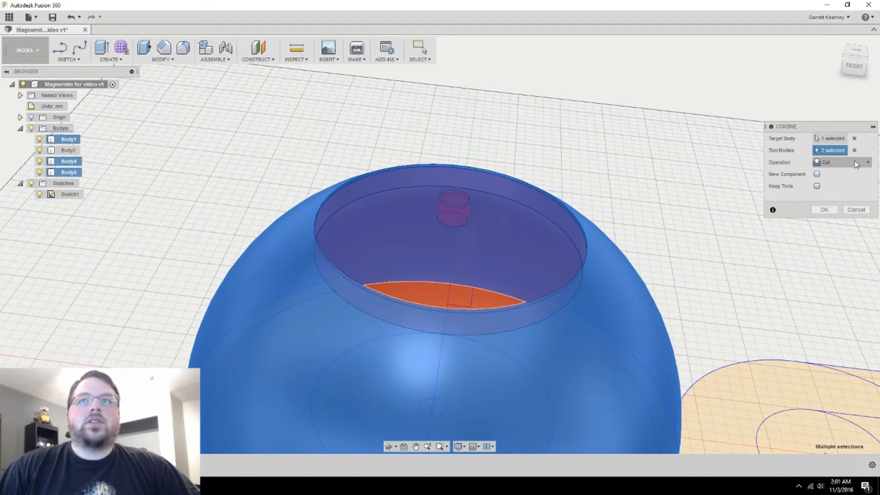
click(844, 162)
click(839, 174)
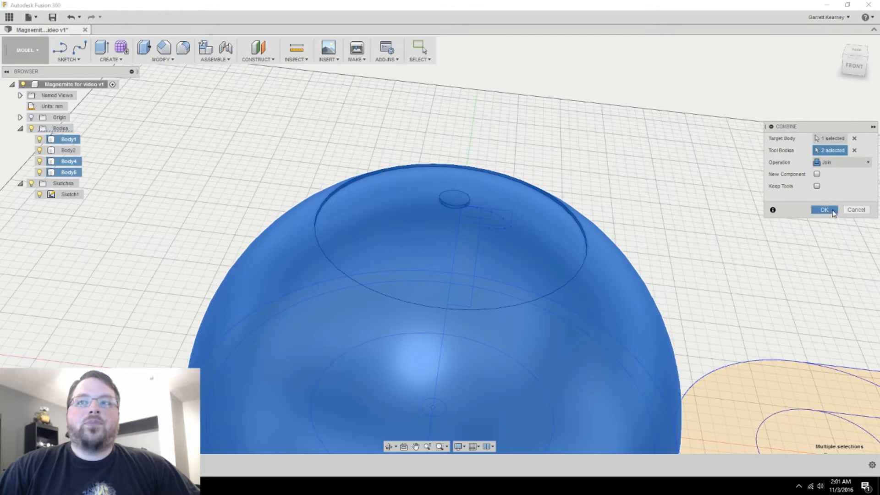
click(824, 210)
Fillet the large circular edge around the recessed cap with a constant 0.5 mm radius.
shift+middle_drag(632, 186, 304, 197)
scroll(304, 197, up, 3)
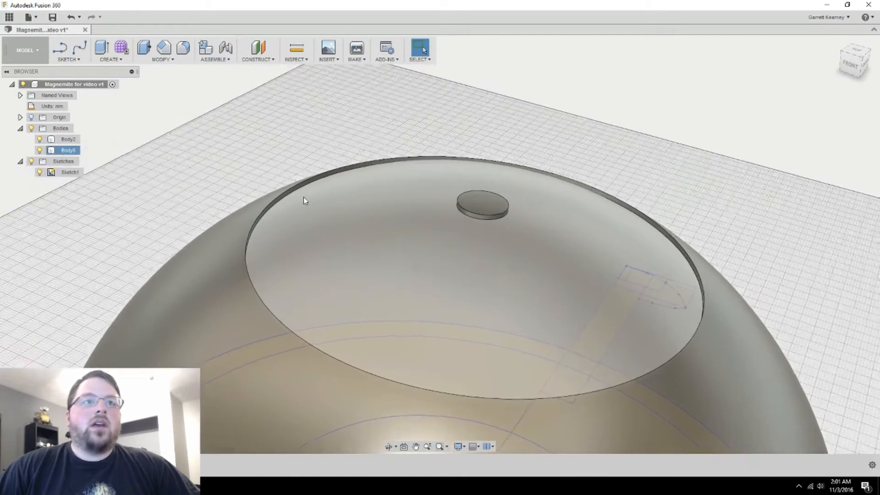
click(290, 195)
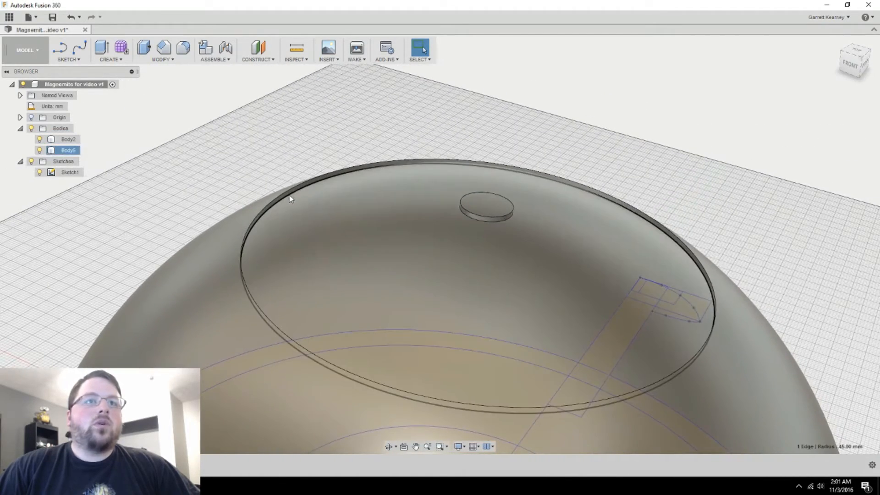
click(185, 50)
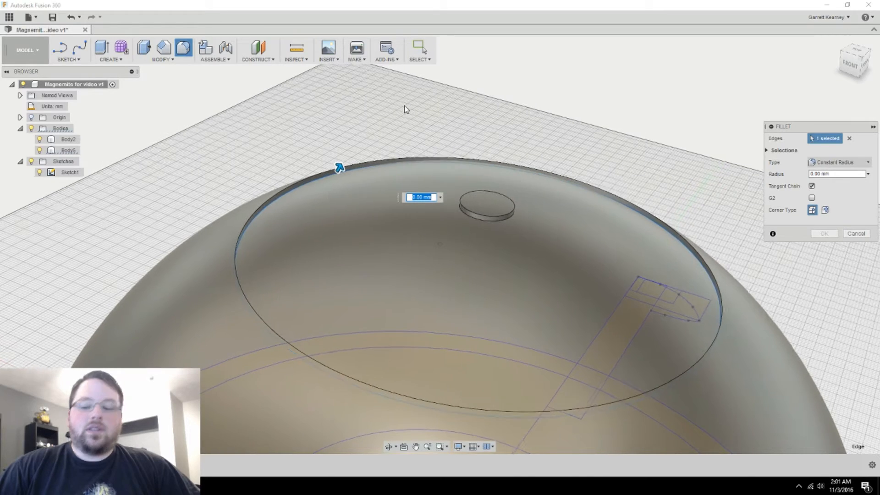
text(0.5)
shift+middle_drag(404, 109, 383, 238)
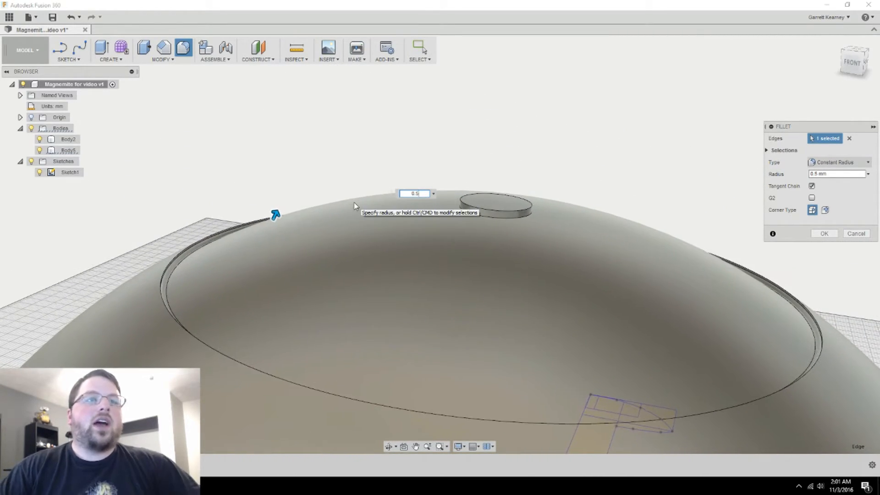
click(507, 239)
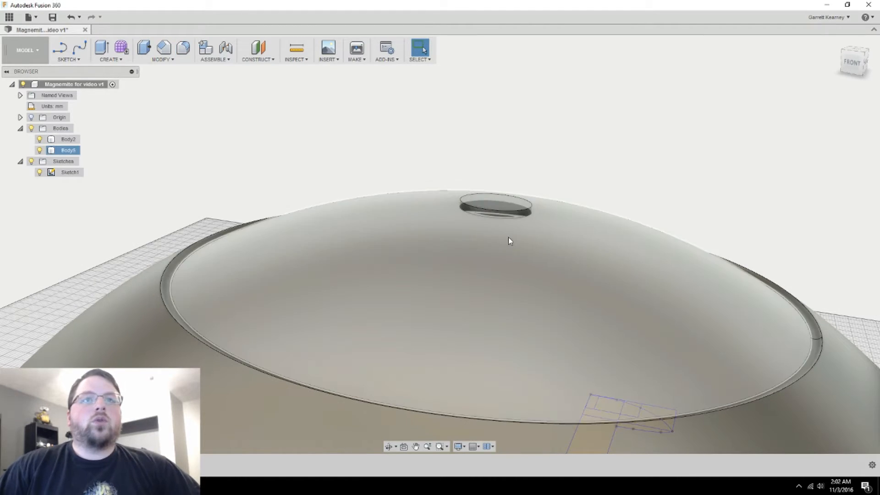
Extrude the horseshoe magnet and its two tip profiles symmetrically by 14 mm as new bodies, leaving out the thin gap strips.
mouse_move(502, 222)
shift+middle_down()
mouse_move(561, 247)
mouse_move(697, 150)
mouse_move(637, 145)
mouse_move(644, 222)
mouse_move(636, 230)
shift+middle_up()
scroll(691, 130, down, 3)
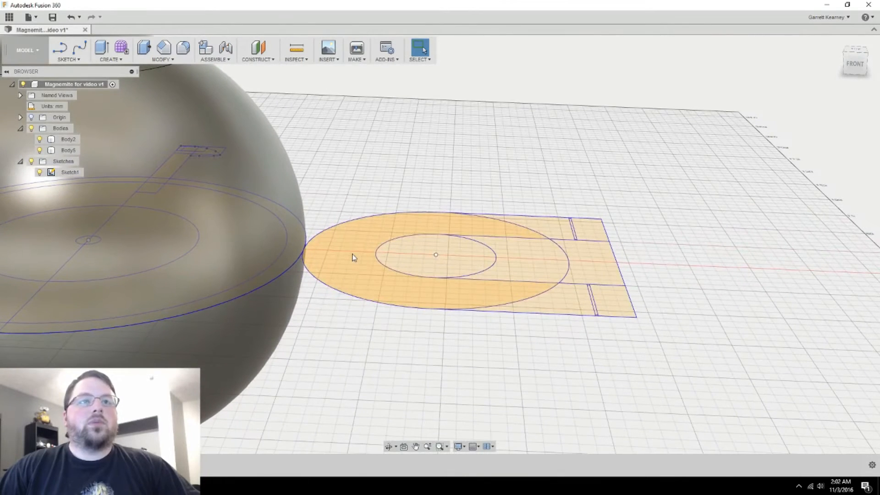
click(549, 232)
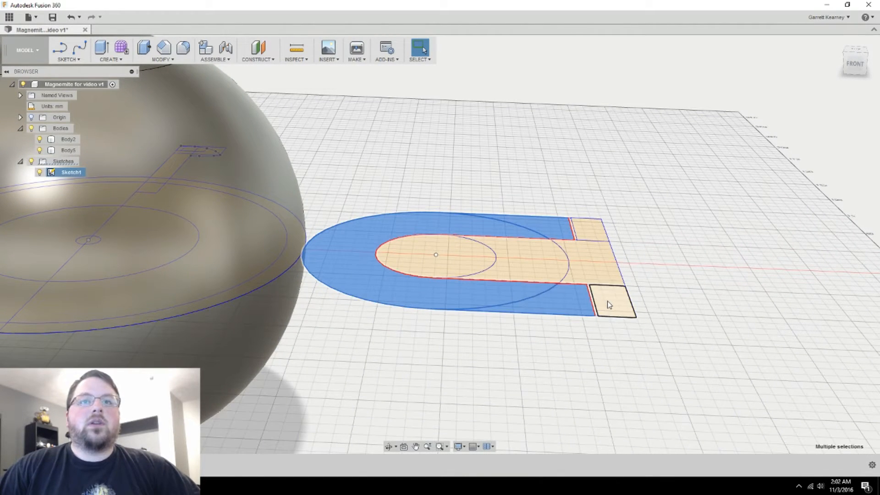
click(674, 315)
scroll(672, 310, up, 5)
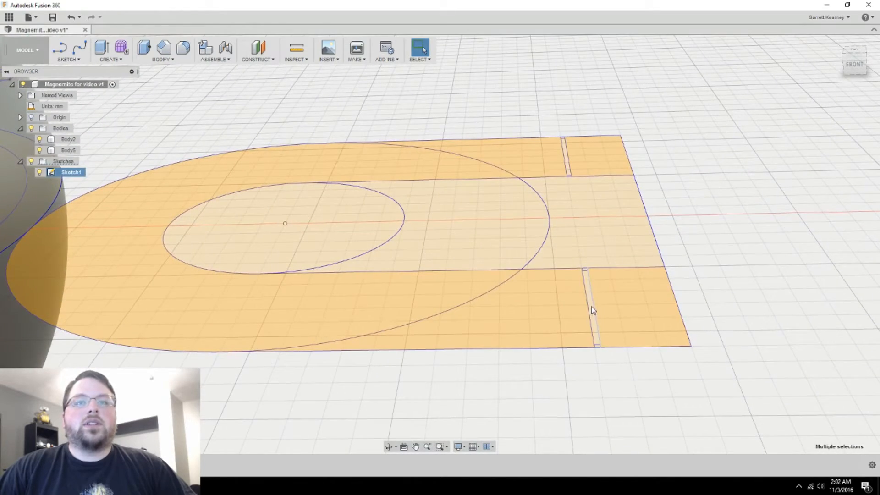
mouse_move(592, 310)
shift+middle_down()
mouse_move(600, 295)
mouse_move(668, 340)
mouse_move(496, 336)
mouse_move(335, 277)
shift+middle_up()
key(e)
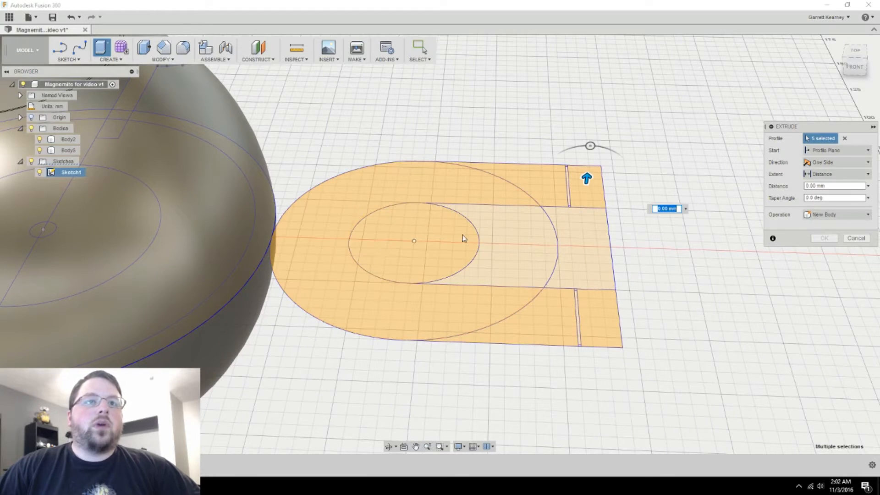
shift+middle_drag(566, 186, 593, 179)
drag(596, 169, 598, 155)
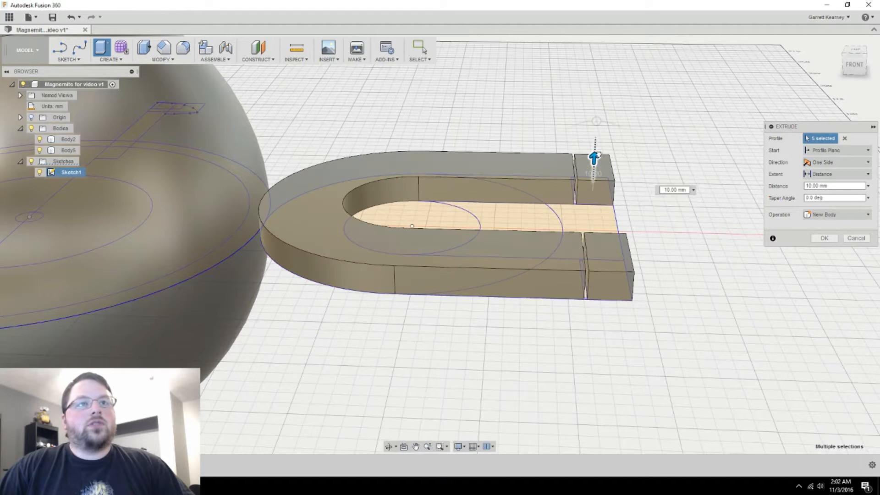
shift+middle_drag(596, 140, 770, 187)
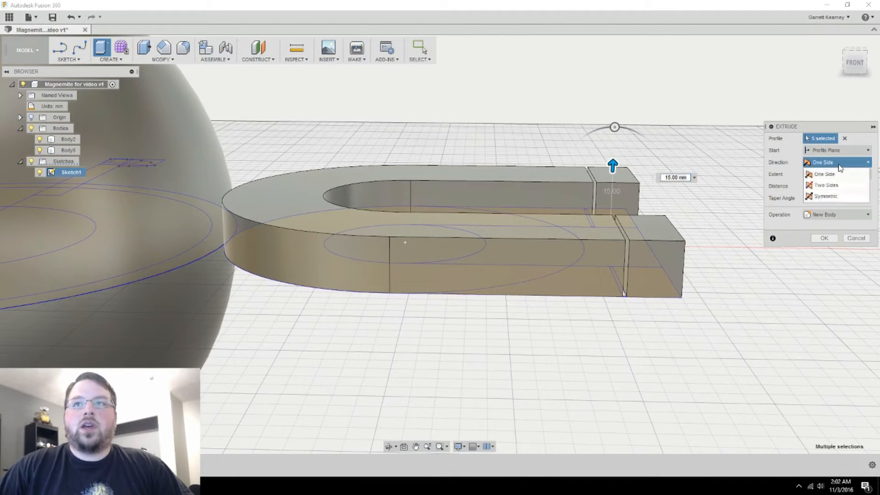
click(831, 197)
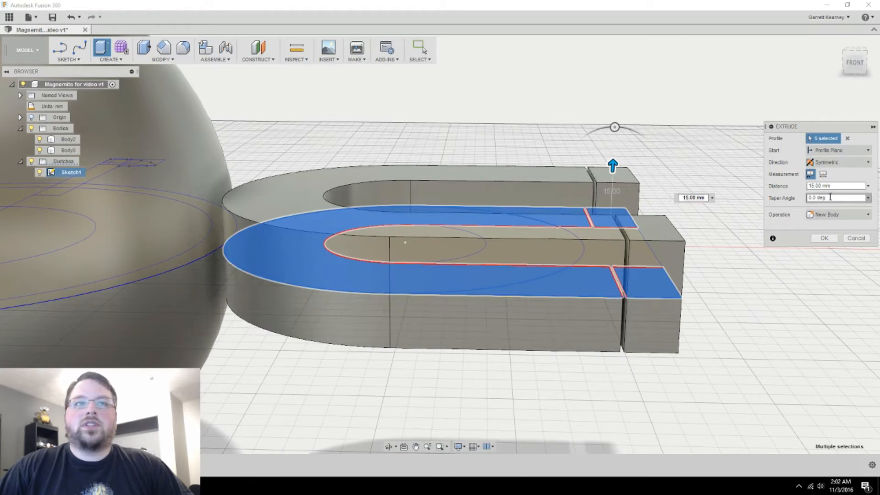
shift+middle_drag(580, 348, 596, 339)
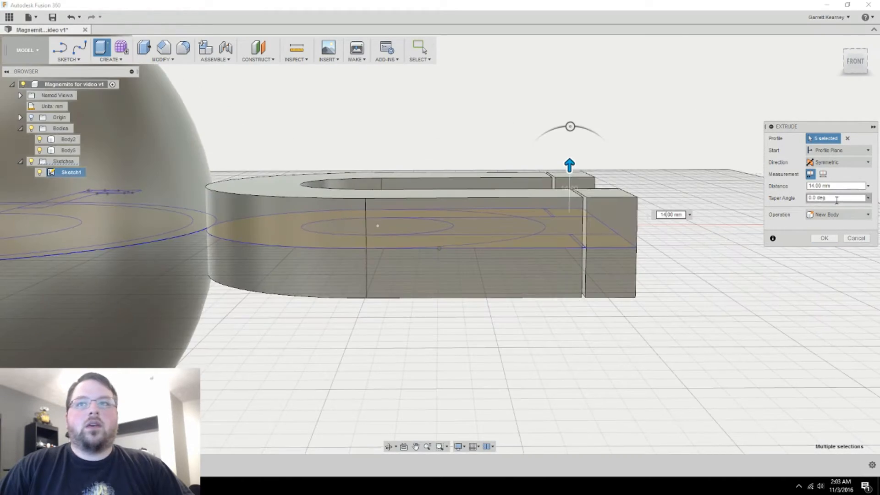
click(824, 238)
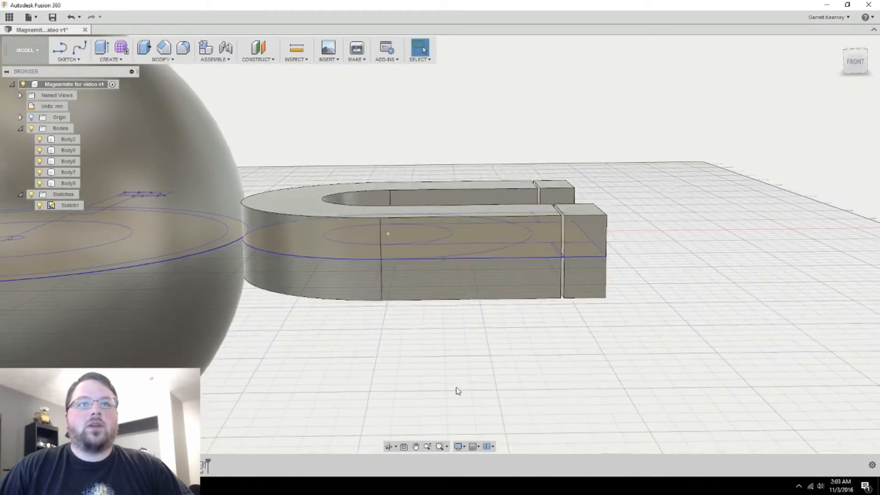
Extrude the two thin gap strips between the magnet arms and tips symmetrically by 13 mm, joining the pieces into one magnet.
click(40, 205)
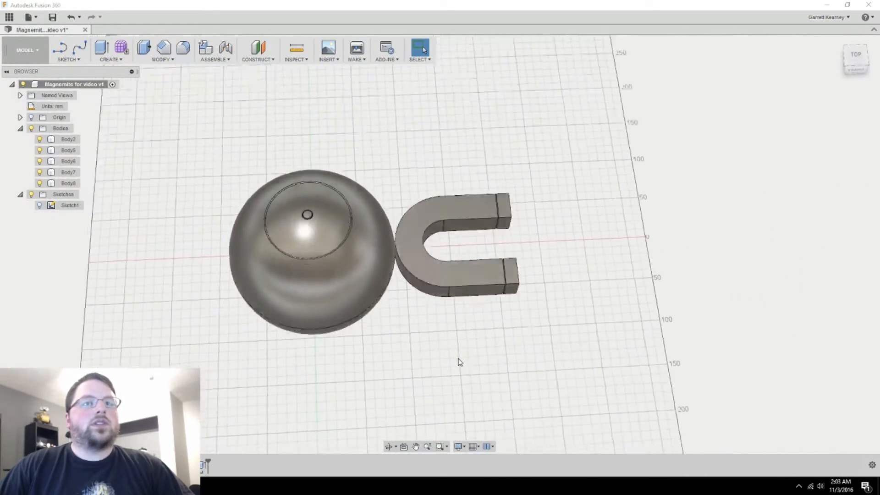
scroll(472, 359, up, 5)
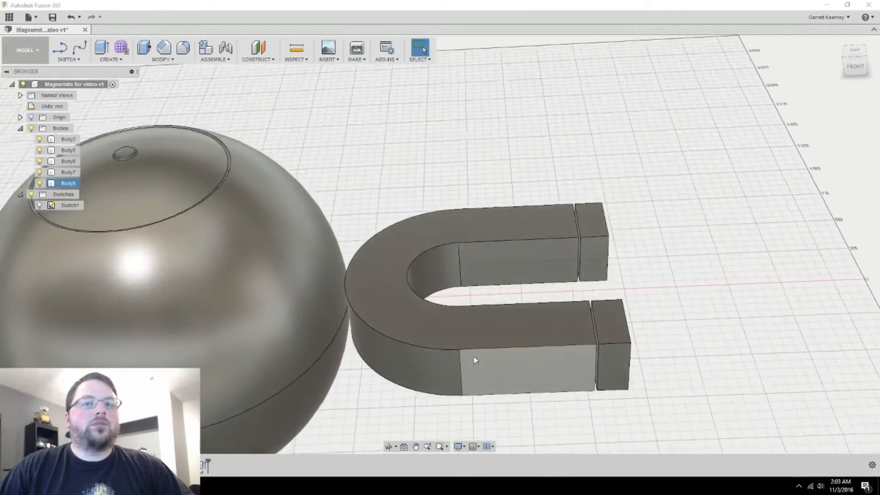
scroll(526, 289, up, 4)
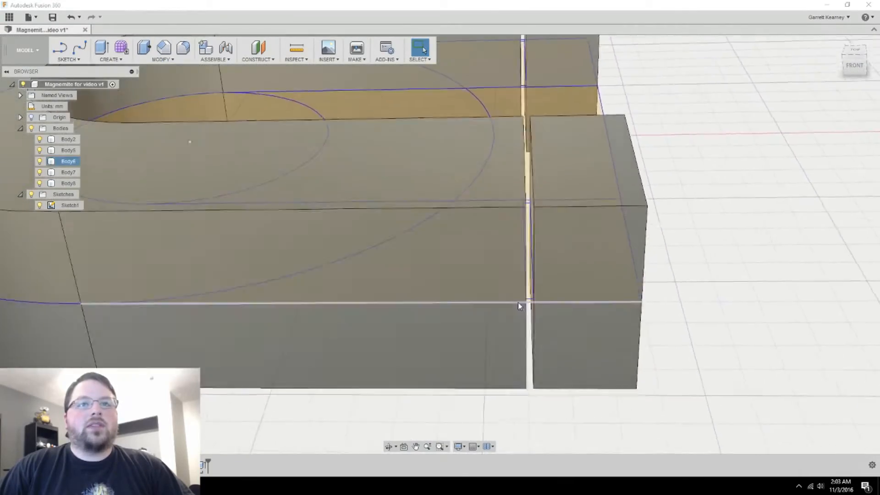
click(539, 273)
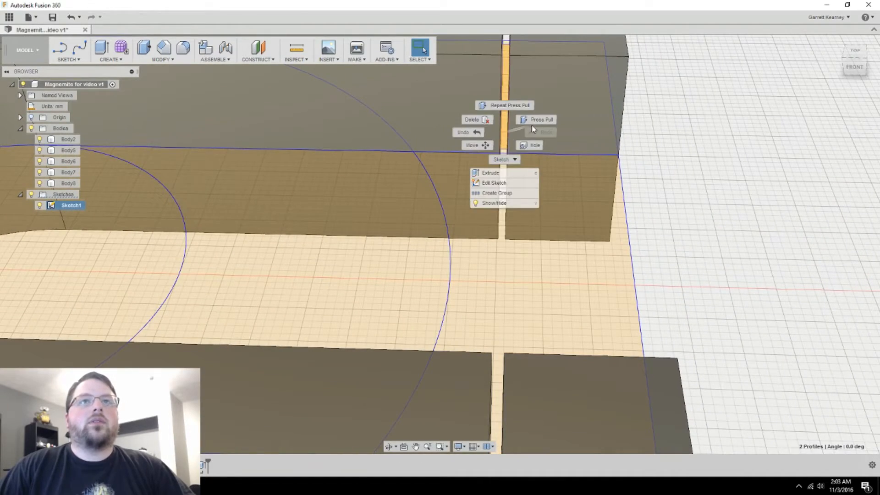
click(531, 125)
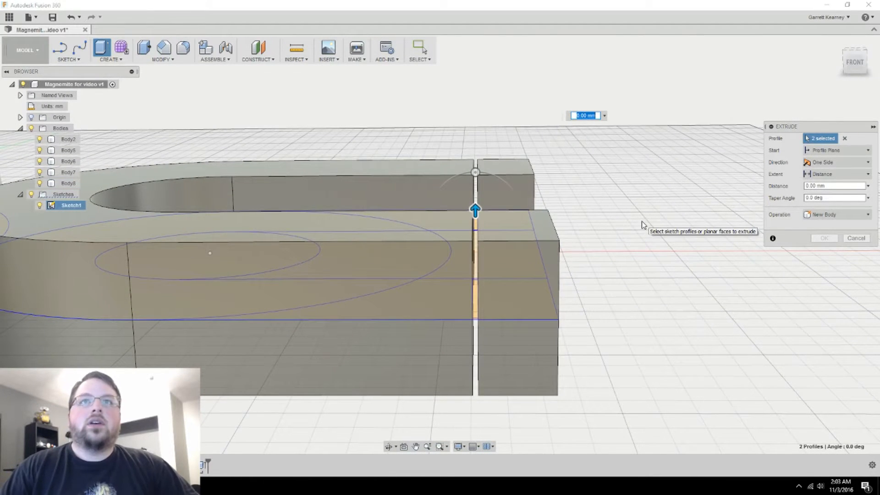
text(13)
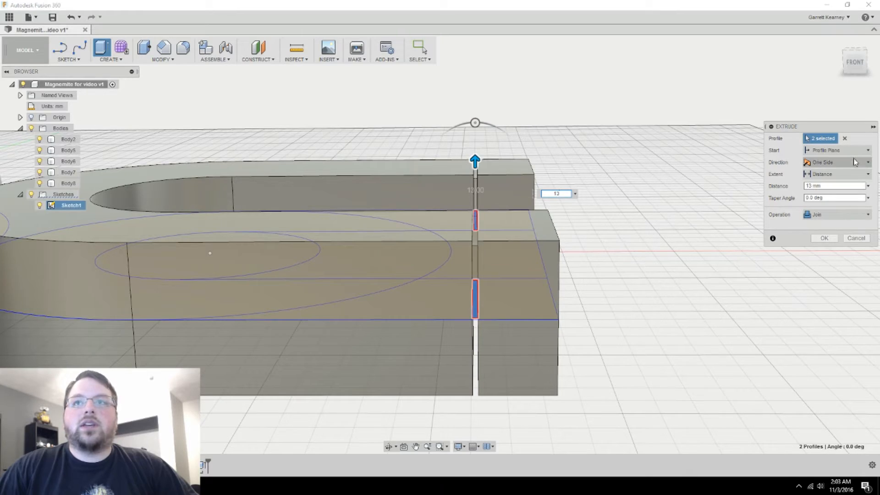
shift+middle_drag(739, 214, 640, 315)
click(825, 238)
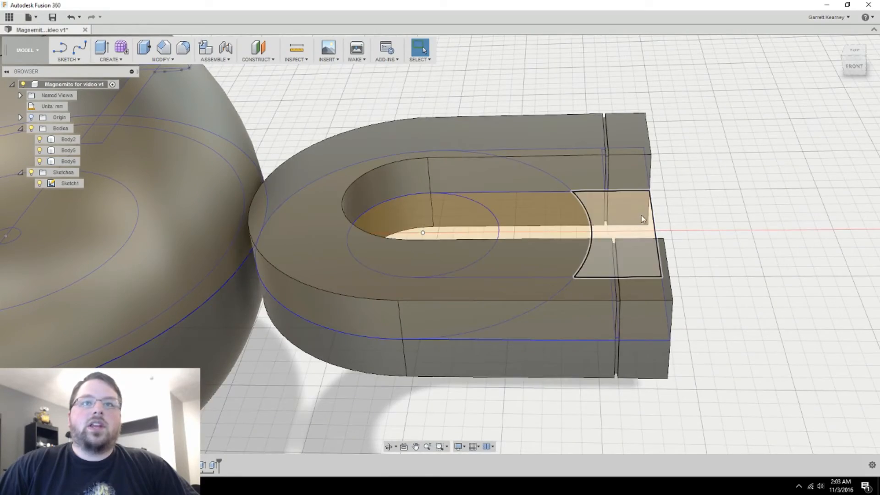
Mirror the magnet body to the opposite side of the sphere across the origin plane through the sphere's centre.
shift+middle_drag(642, 219, 691, 215)
scroll(691, 215, up, 2)
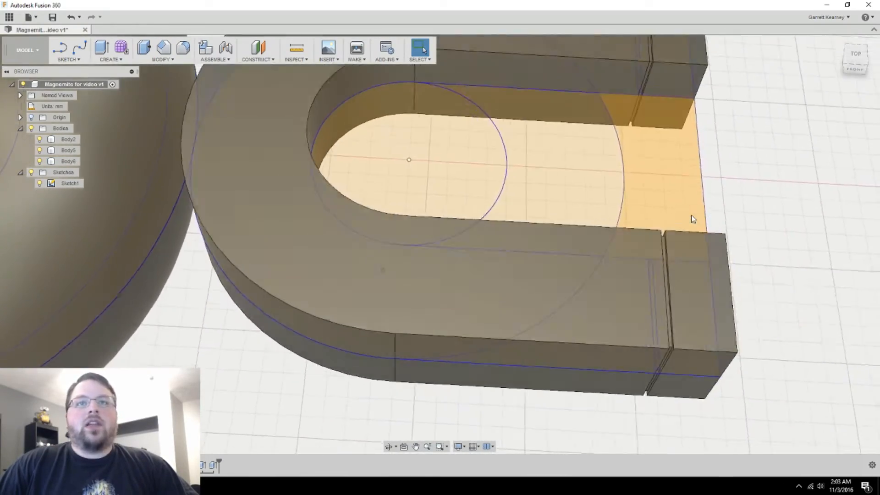
scroll(691, 215, down, 6)
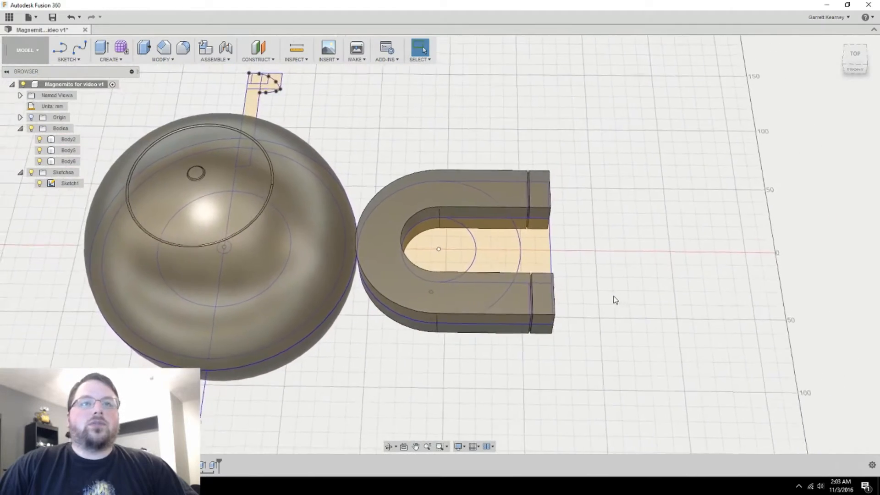
shift+middle_drag(615, 300, 578, 338)
scroll(578, 337, up, 4)
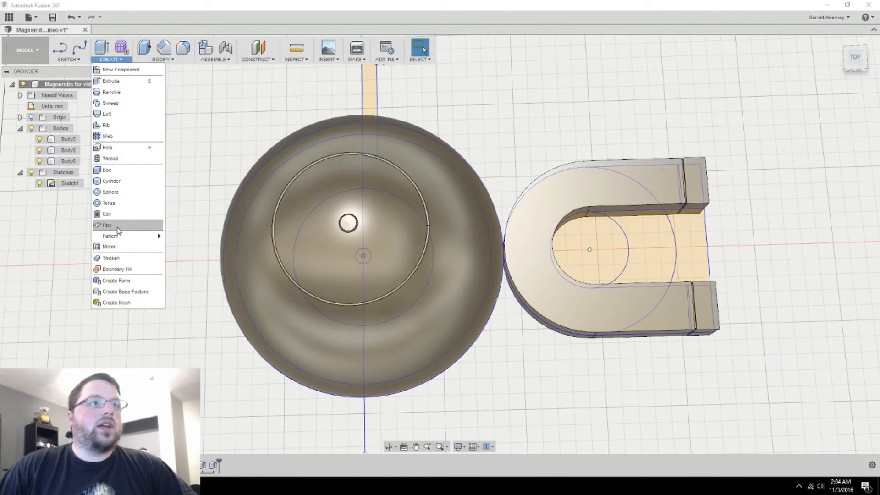
click(110, 247)
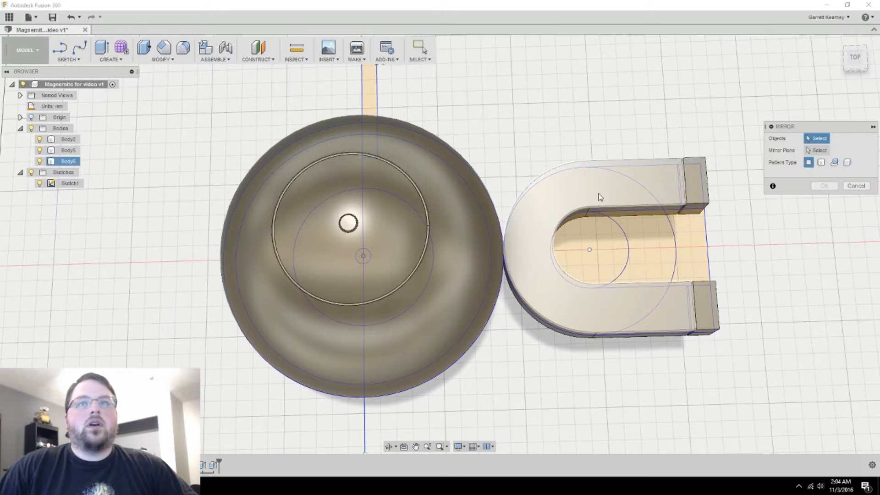
click(822, 164)
click(650, 185)
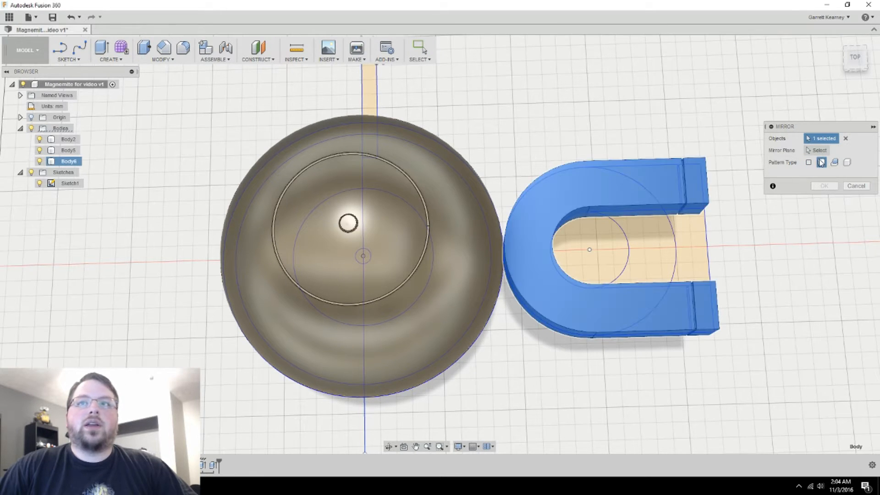
shift+middle_drag(452, 220, 387, 266)
click(423, 243)
scroll(422, 244, down, 1)
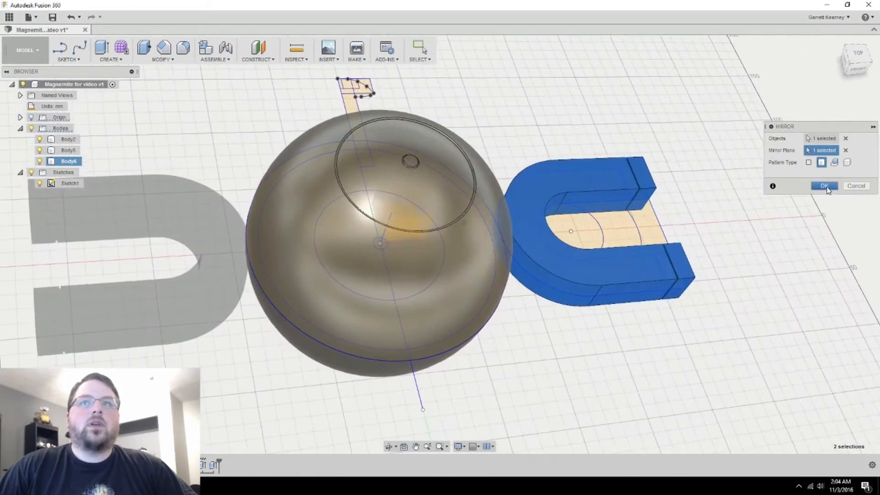
click(826, 187)
Hide the two sphere bodies, Body2 and Body5, to expose the full screw profile in the sketch.
scroll(602, 288, down, 2)
shift+middle_drag(602, 288, 601, 367)
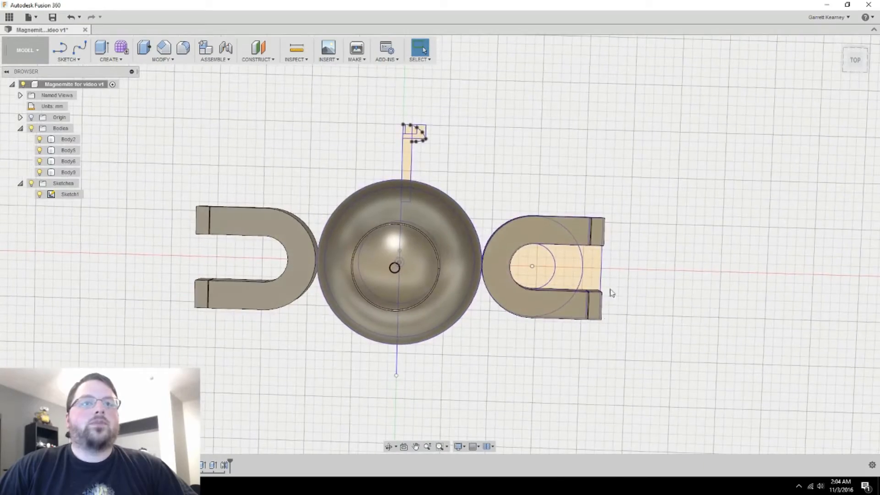
scroll(560, 221, up, 3)
scroll(533, 168, up, 2)
shift+middle_drag(522, 172, 426, 103)
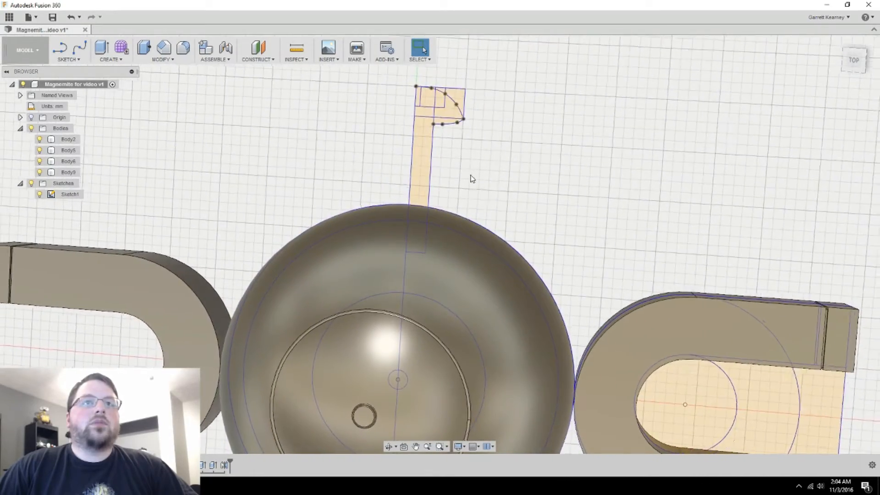
scroll(471, 179, down, 1)
shift+middle_drag(472, 179, 485, 229)
scroll(485, 228, up, 2)
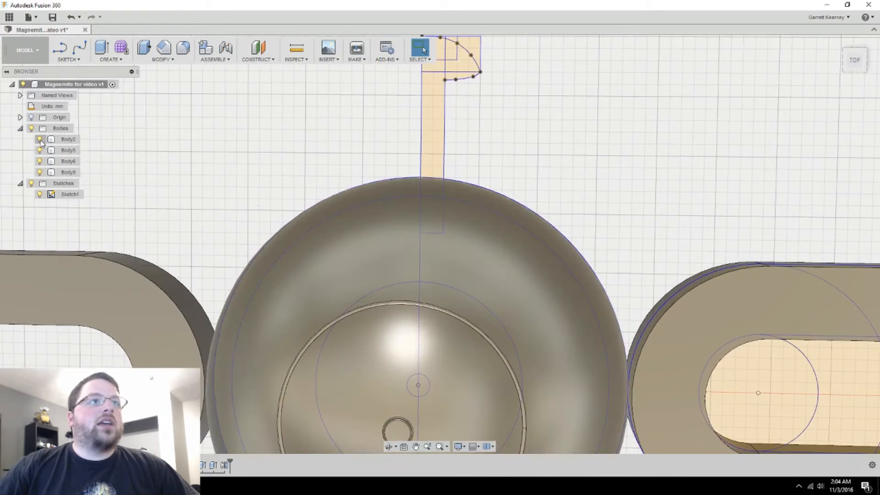
click(40, 140)
click(40, 151)
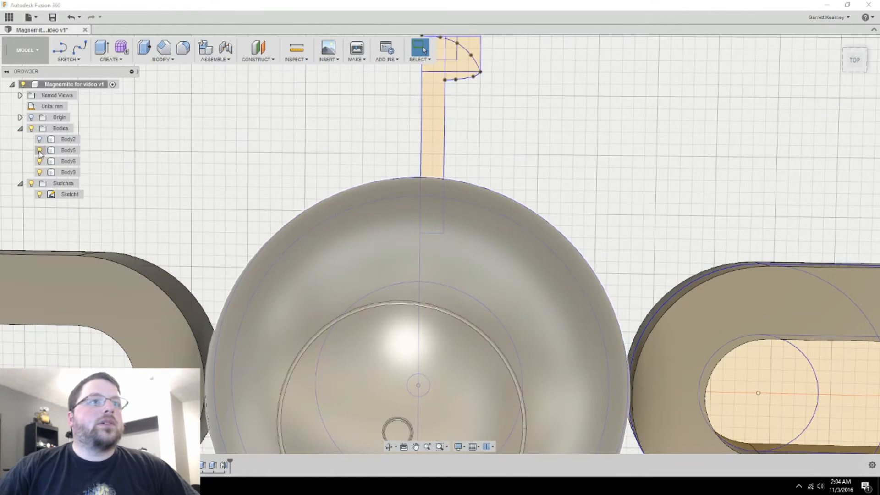
Revolve the screw's shaft and head profiles 360 degrees about the shaft's centreline as a new body.
middle_drag(431, 210, 429, 289)
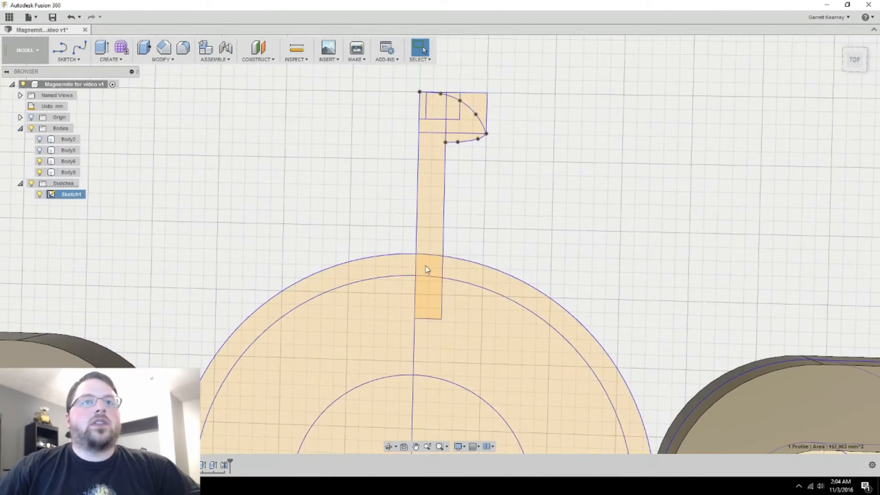
scroll(525, 168, down, 2)
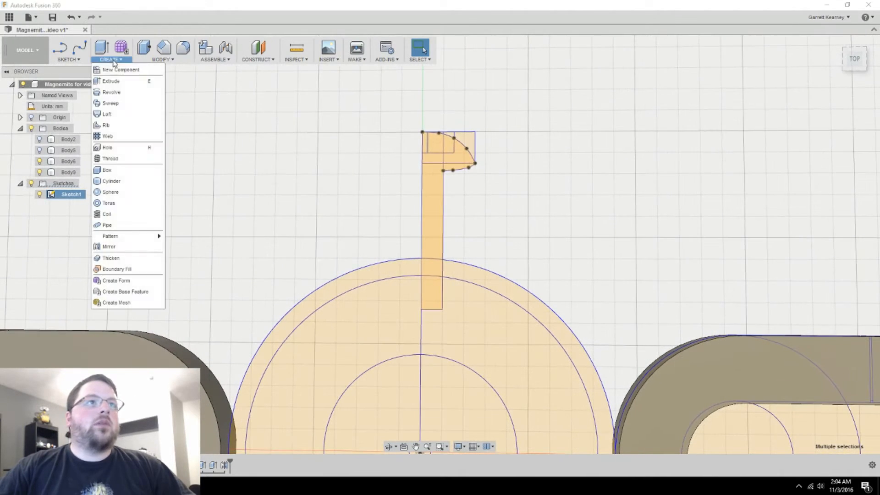
click(111, 92)
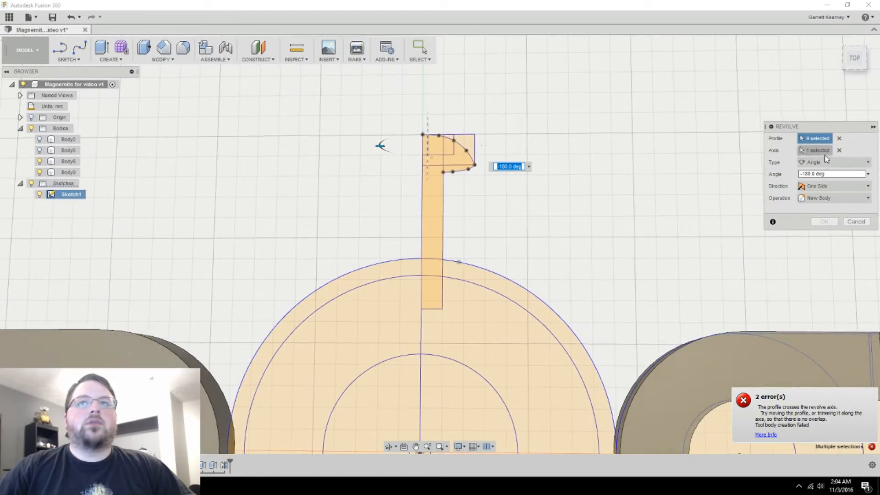
shift+middle_drag(824, 155, 826, 225)
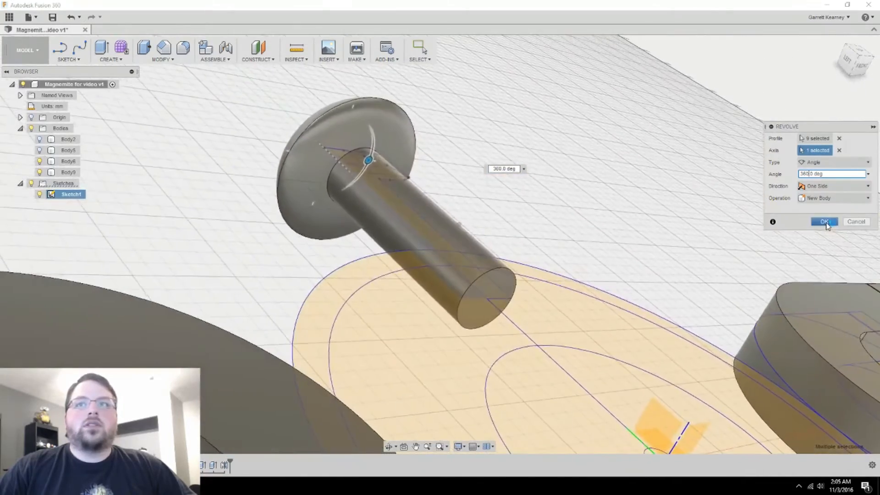
Fillet the sharp outer rim edge of the screw head.
shift+middle_drag(346, 154, 408, 190)
scroll(408, 190, up, 3)
click(405, 174)
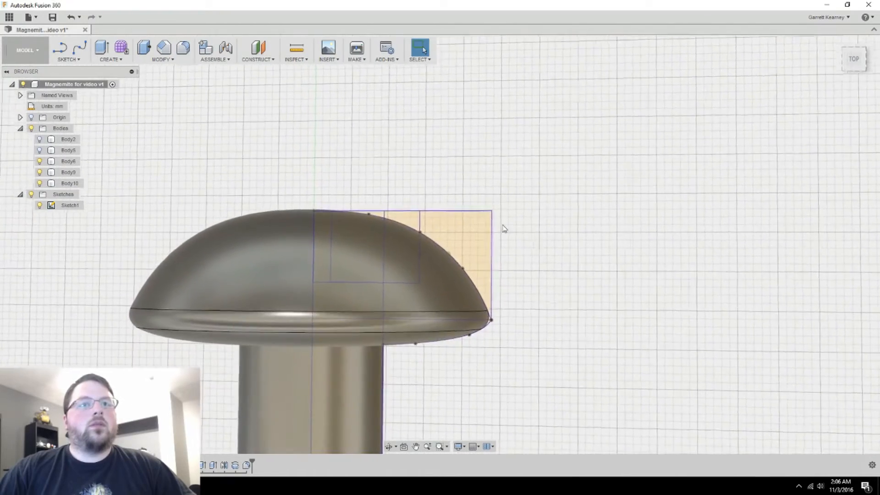
Hide the screw body and extrude the rectangular drive-recess profile beside the screw's centreline as a separate body.
scroll(459, 229, up, 2)
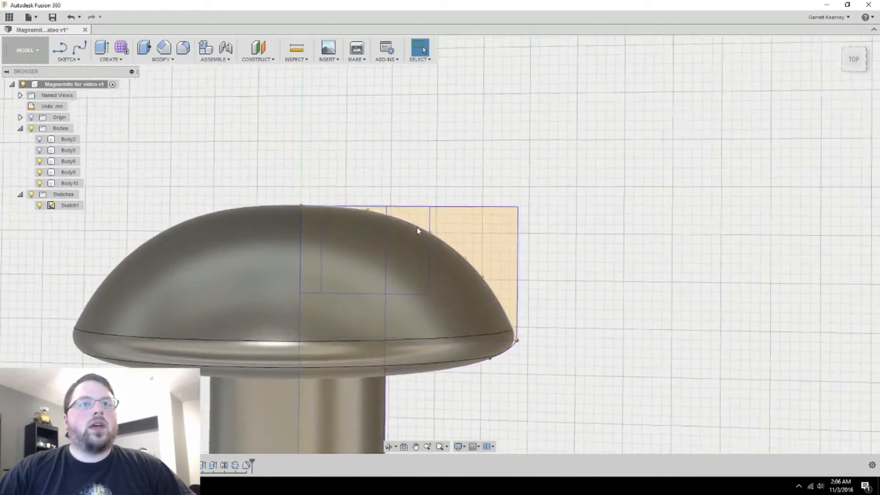
scroll(417, 229, up, 2)
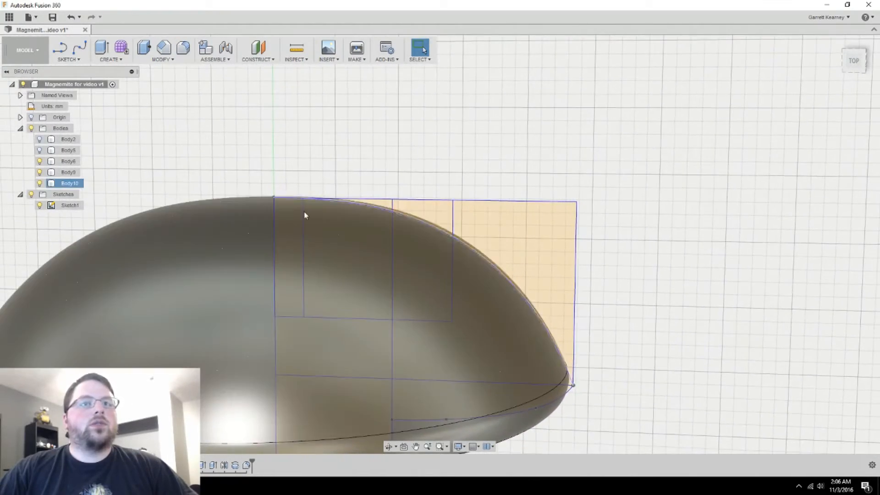
click(41, 183)
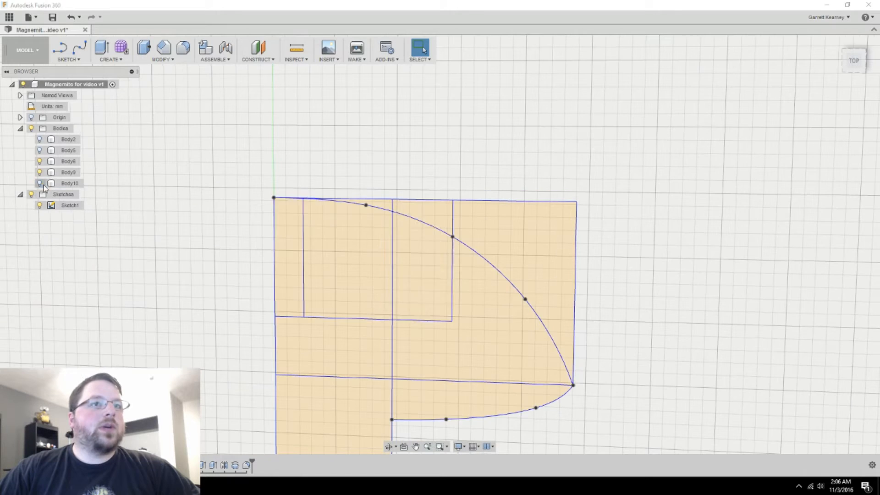
click(430, 271)
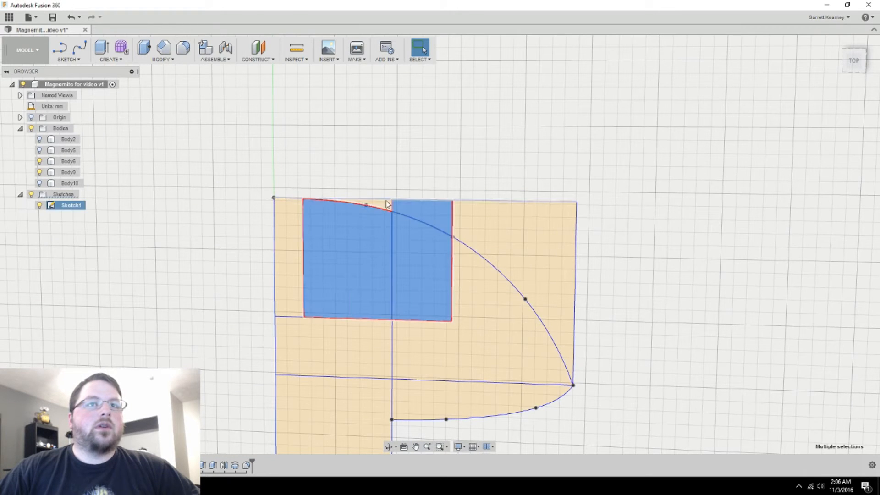
click(313, 221)
click(295, 216)
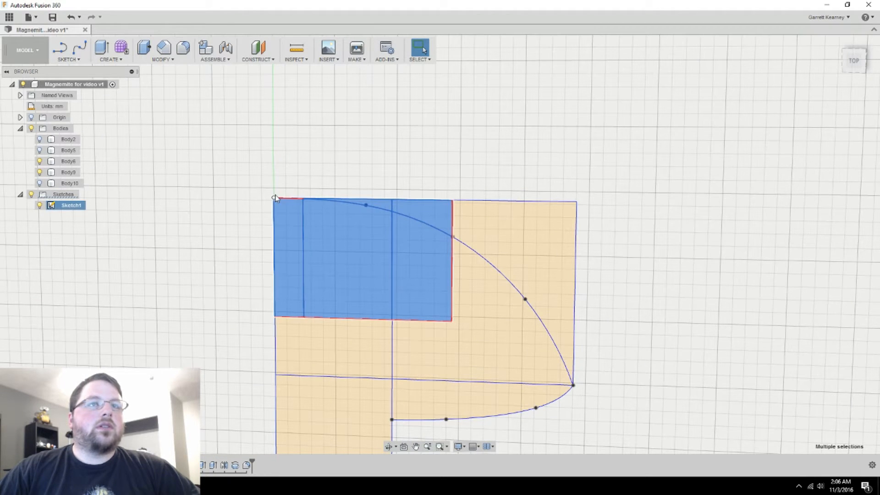
scroll(290, 202, up, 4)
scroll(289, 209, up, 5)
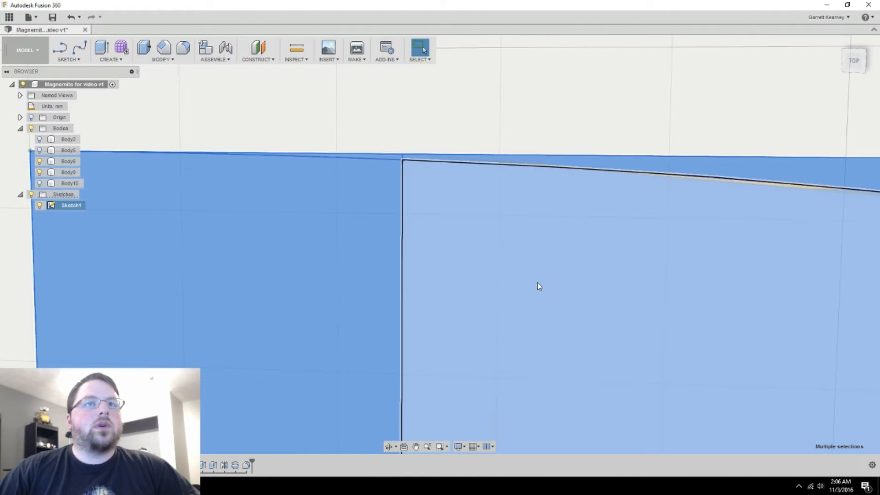
scroll(537, 282, down, 8)
right_click(520, 267)
click(562, 254)
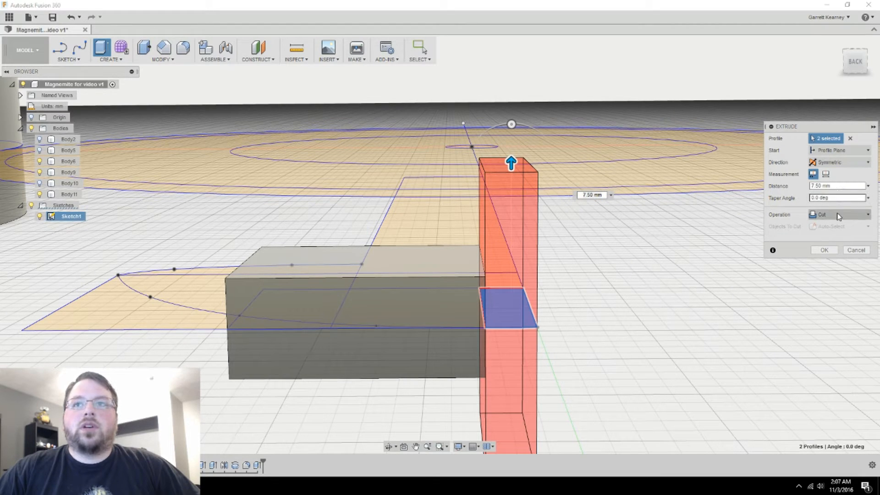
Extrude the narrow profile strip at the centreline symmetrically 7.5 mm, joined to the bar, and edit that extrusion to lengthen the upright arm.
click(837, 227)
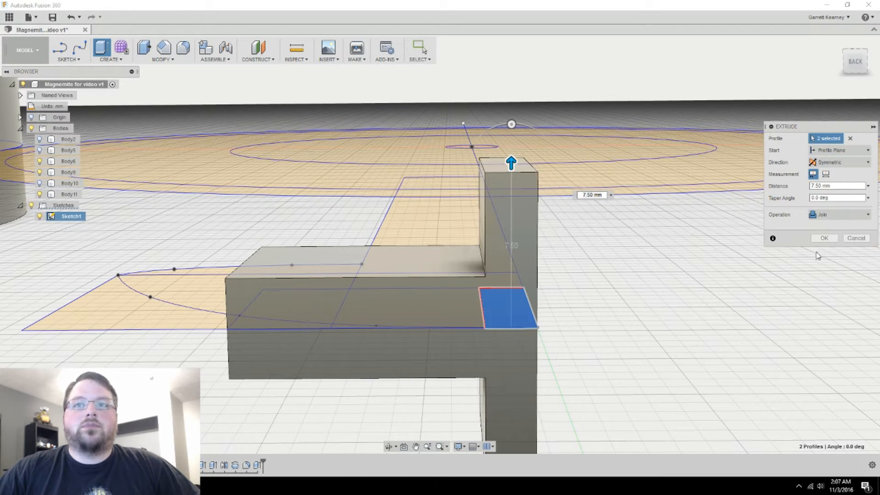
click(824, 238)
scroll(526, 287, down, 2)
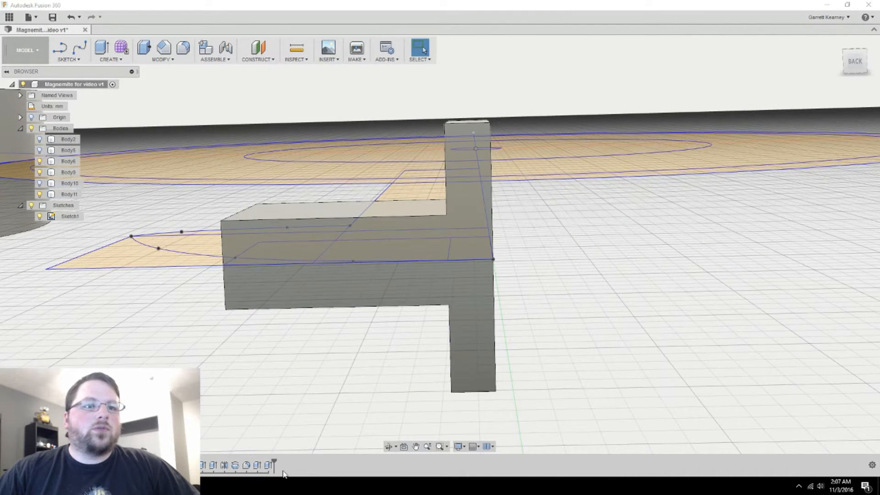
double_click(267, 466)
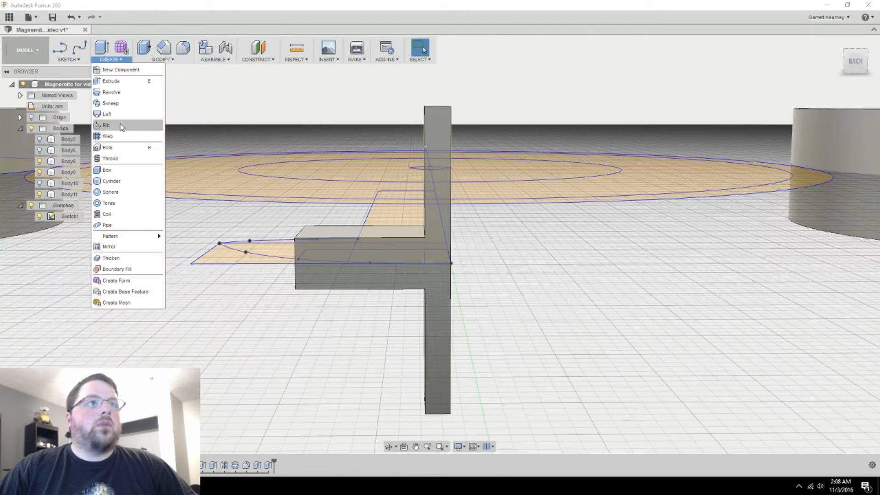
Mirror the half-cross body across the origin plane through the screw's centreline.
click(109, 247)
click(431, 269)
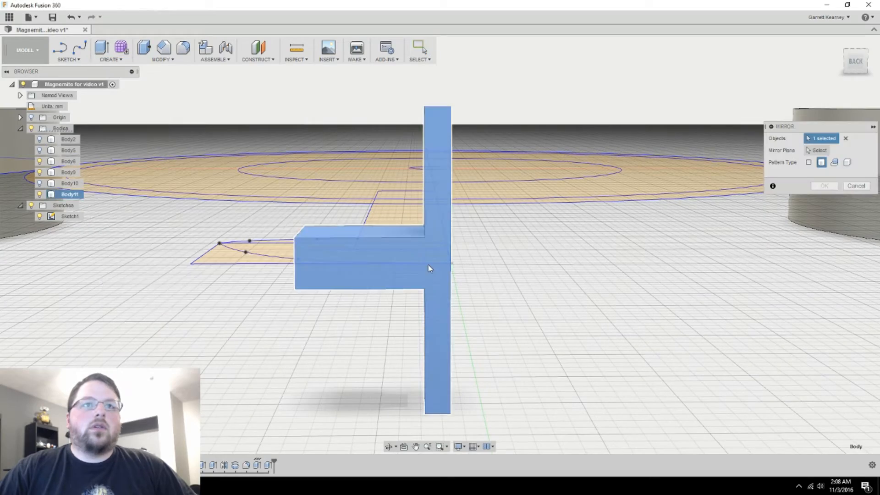
click(818, 150)
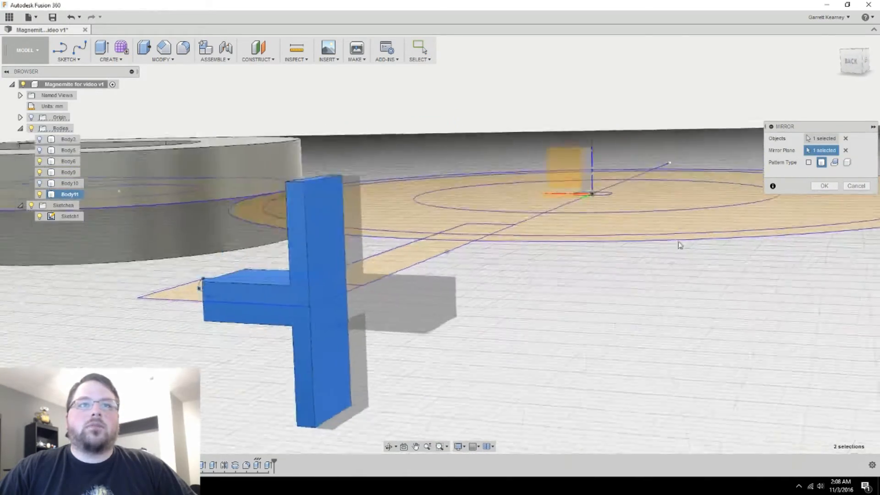
key(Return)
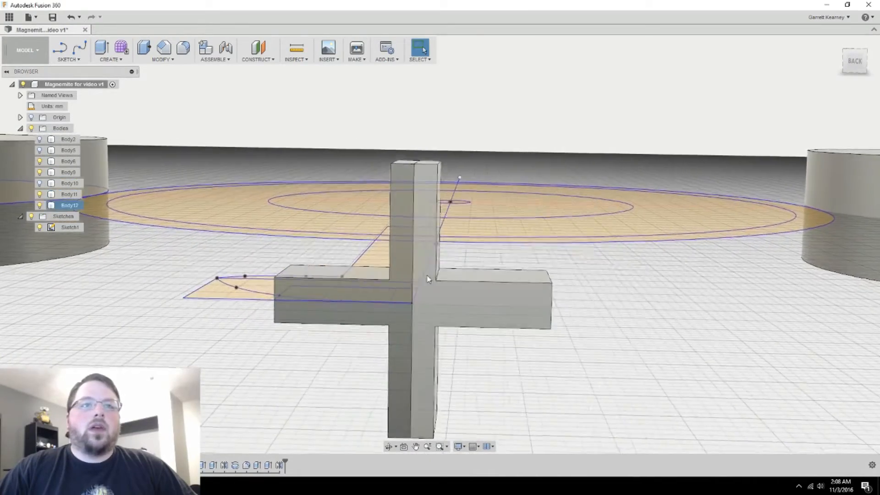
Combine the two half-cross bodies into one cross with the Join operation.
click(160, 60)
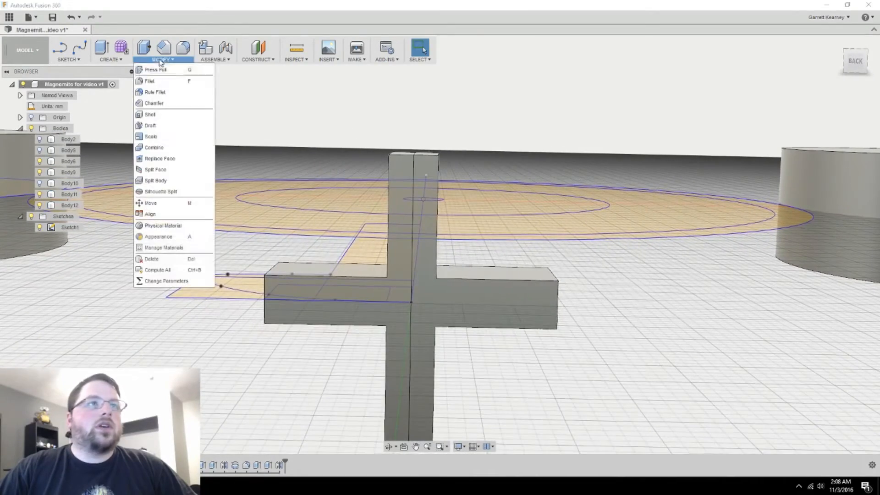
click(160, 148)
click(384, 301)
click(519, 296)
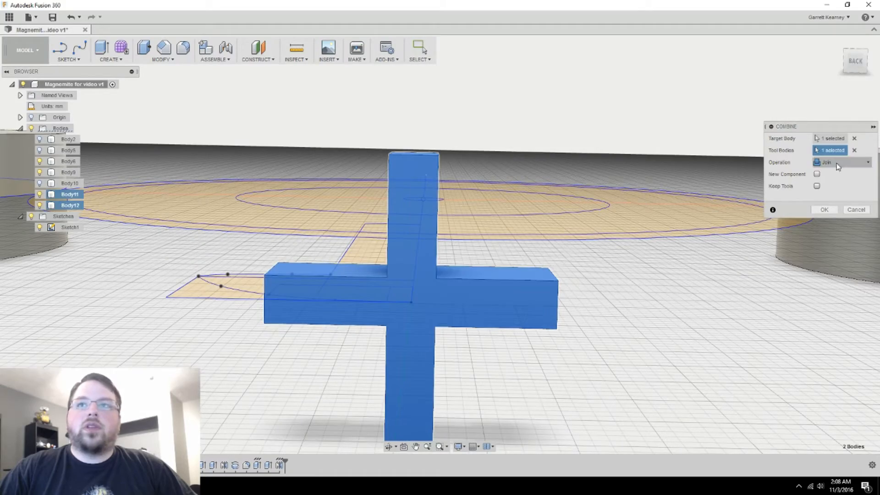
click(824, 210)
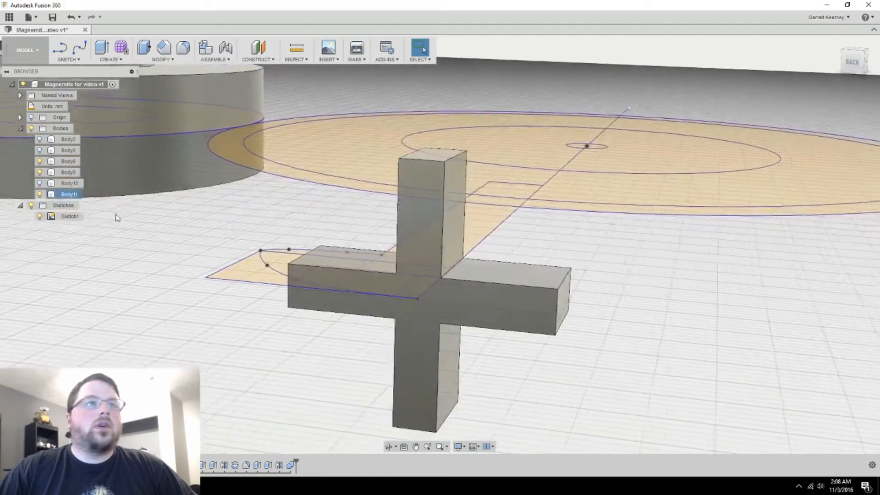
Show the screw body and cut the cross-shaped body out of its head with Combine.
click(40, 184)
shift+middle_drag(392, 316, 491, 308)
click(170, 145)
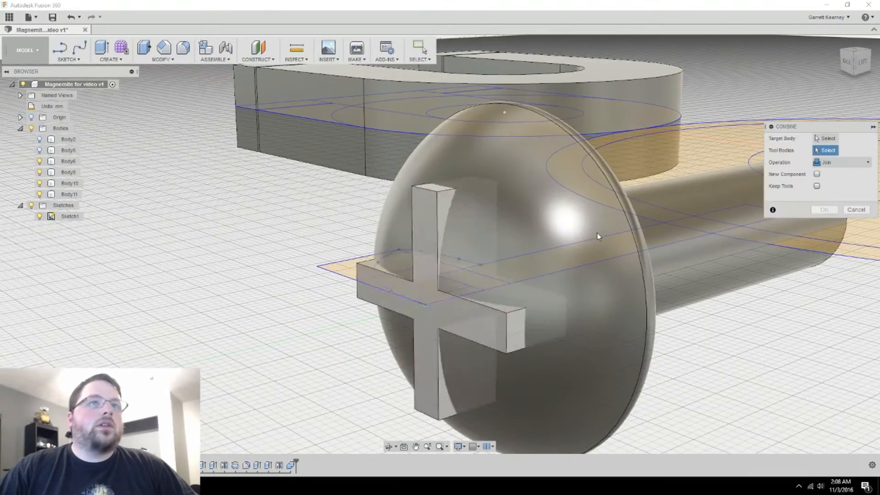
click(601, 271)
click(442, 292)
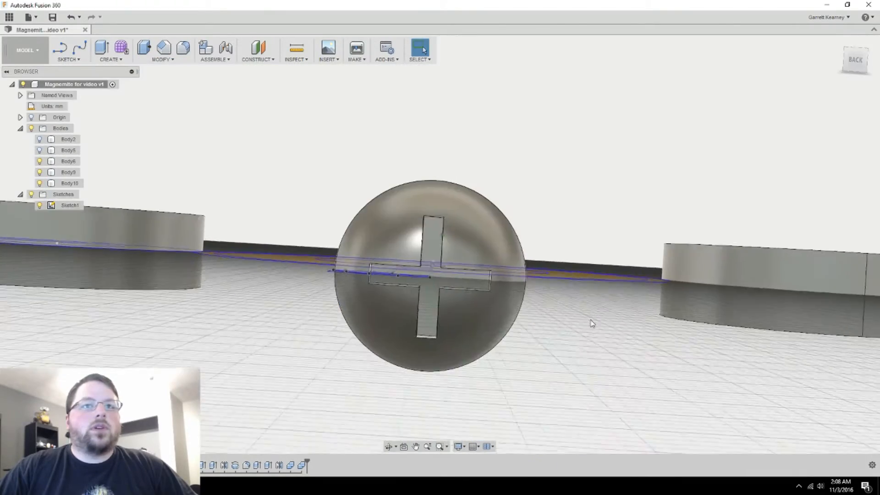
Hide Sketch1 and roll the timeline back to just before the half-cross is mirrored.
mouse_move(590, 323)
shift+middle_down()
mouse_move(441, 293)
mouse_move(434, 306)
mouse_move(477, 307)
mouse_move(464, 302)
mouse_move(430, 324)
mouse_move(495, 338)
mouse_move(404, 242)
mouse_move(427, 219)
mouse_move(436, 183)
mouse_move(423, 186)
mouse_move(436, 284)
mouse_move(330, 335)
mouse_move(320, 304)
mouse_move(327, 296)
mouse_move(518, 289)
mouse_move(572, 322)
mouse_move(658, 307)
mouse_move(682, 356)
mouse_move(466, 378)
mouse_move(335, 420)
mouse_move(370, 309)
mouse_move(315, 277)
mouse_move(481, 299)
mouse_move(526, 262)
mouse_move(599, 298)
mouse_move(250, 431)
mouse_move(263, 422)
shift+middle_up()
scroll(477, 307, up, 3)
click(39, 205)
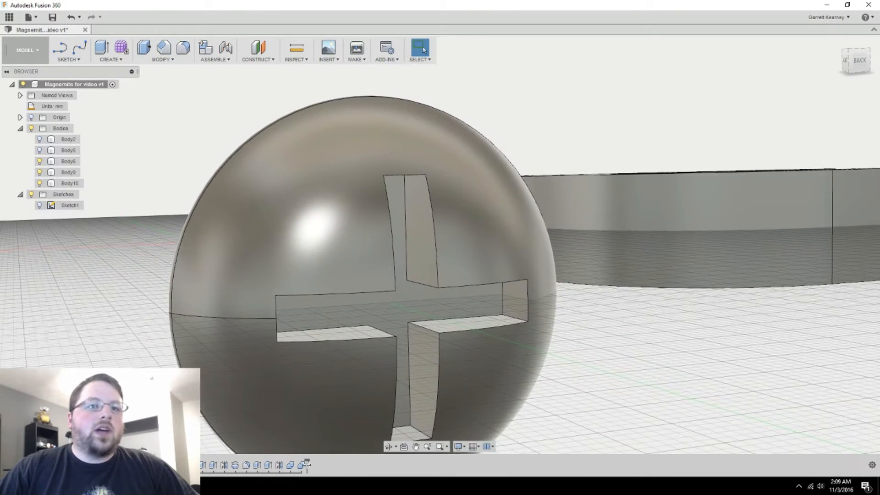
drag(282, 464, 273, 466)
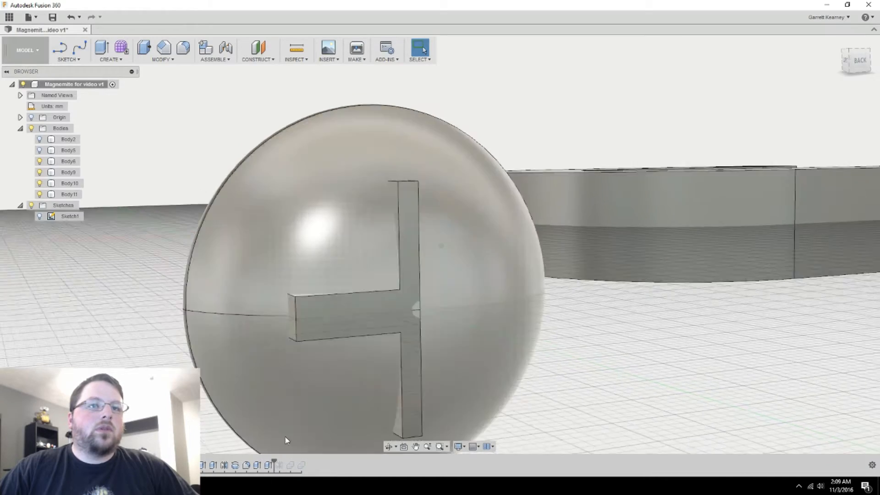
Offset the end face of the half-cross's horizontal arm outward with a distance of 19 mm.
shift+middle_drag(312, 376, 357, 326)
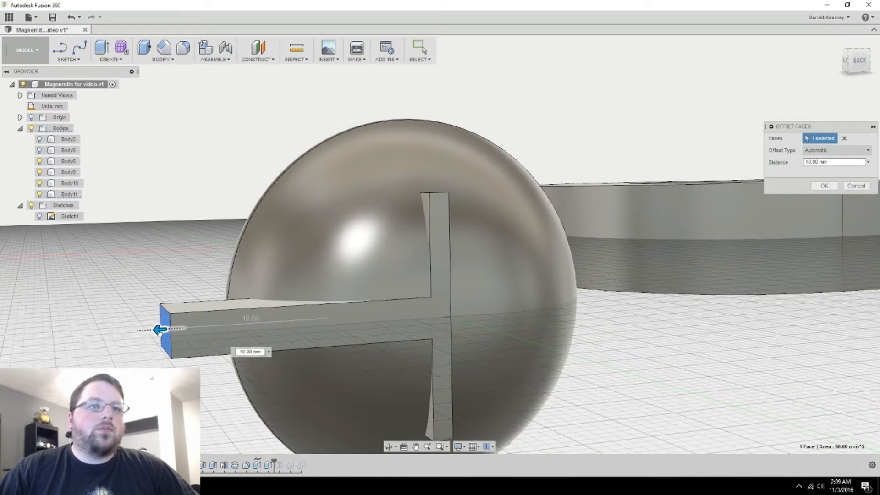
shift+middle_drag(502, 248, 859, 200)
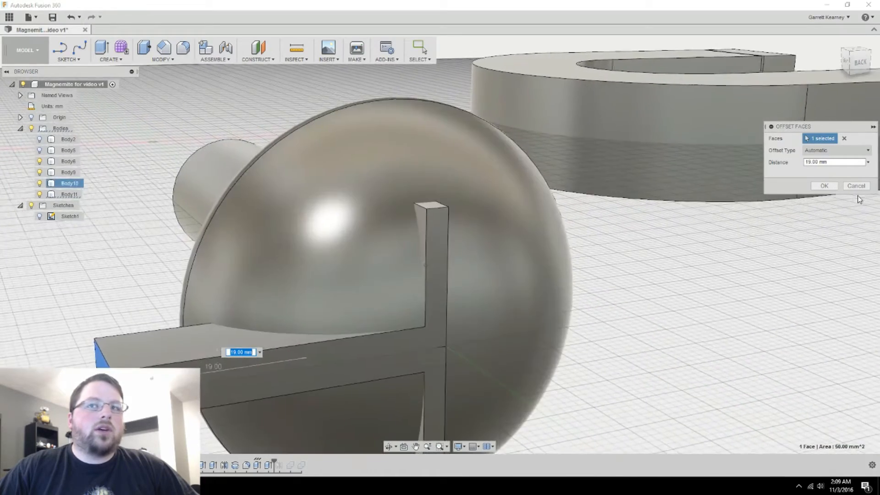
click(823, 187)
Offset the upper end face of the half-cross's vertical arm outward past the edge of the screw head.
shift+middle_drag(478, 211, 438, 216)
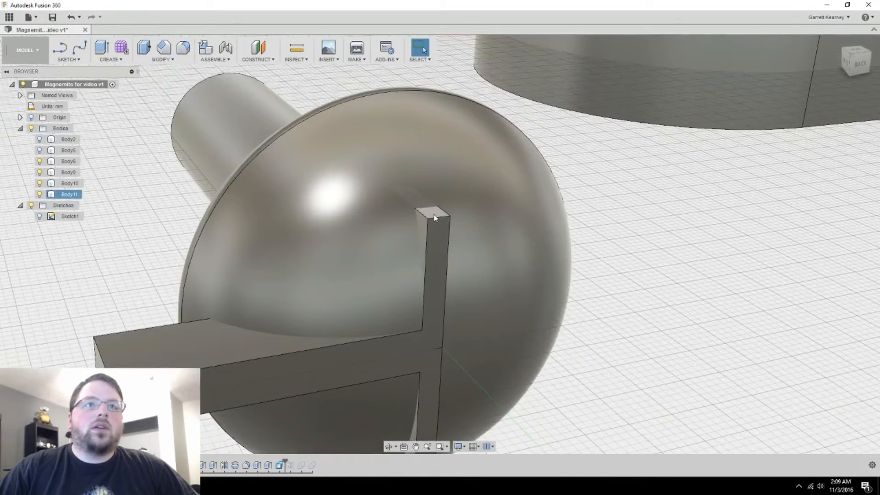
right_click(435, 219)
click(433, 187)
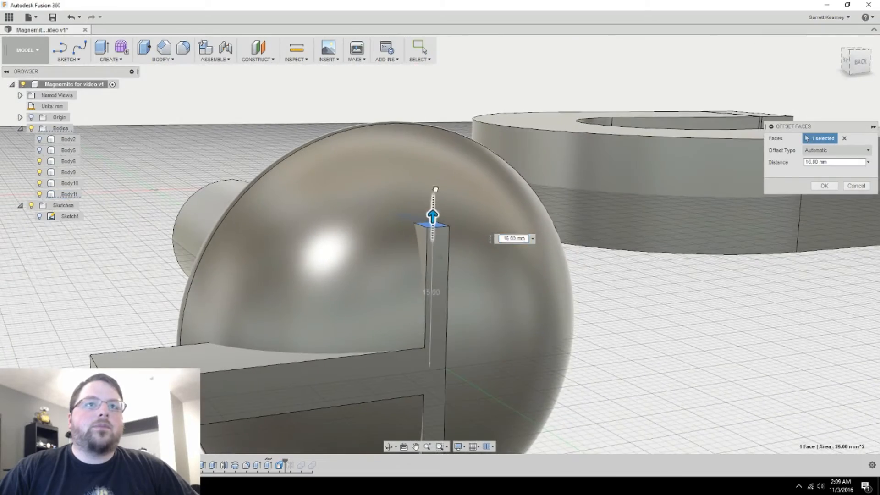
drag(435, 188, 452, 86)
click(823, 186)
Roll the timeline forward to its end to rebuild the mirror, join and recess cut.
shift+middle_drag(687, 257, 315, 446)
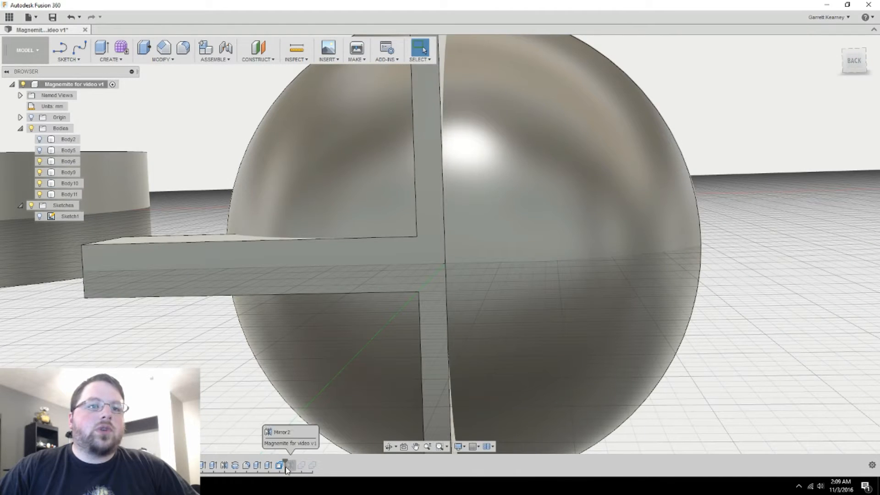
drag(285, 464, 318, 465)
shift+middle_drag(311, 435, 423, 321)
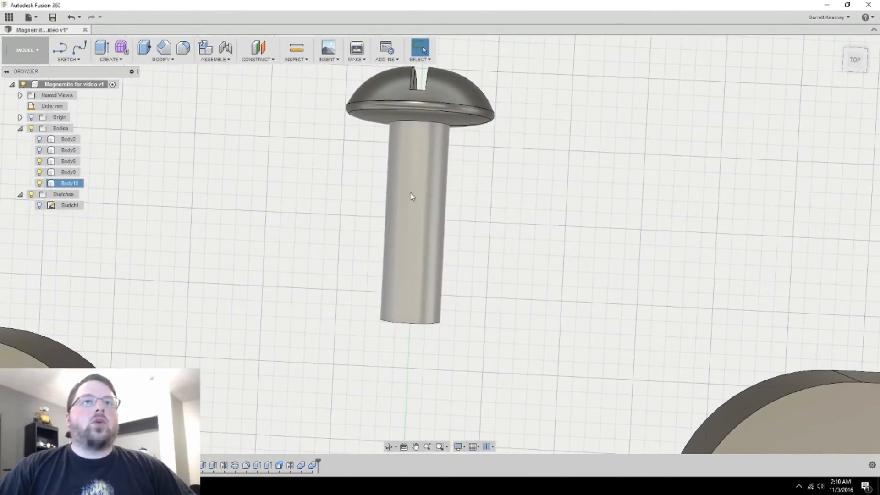
Create a coil on the flat end face of the screw shaft, centred on the shaft with a 20 mm diameter.
shift+middle_drag(411, 196, 122, 62)
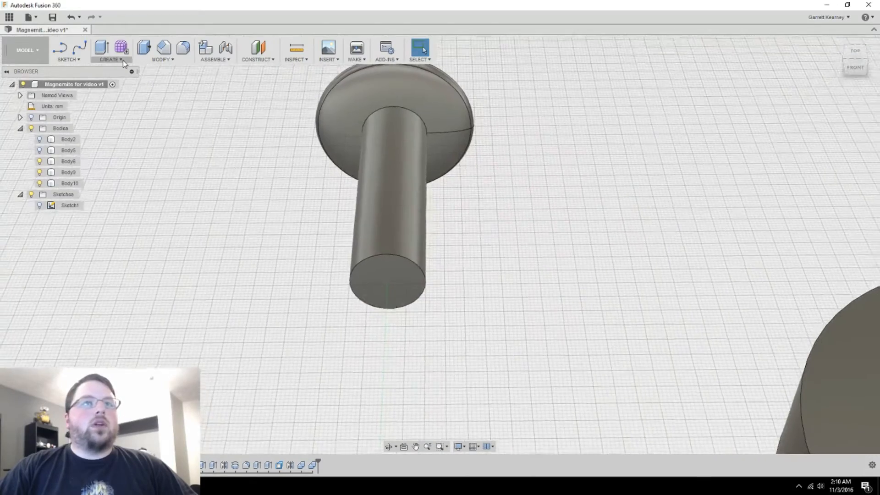
click(121, 60)
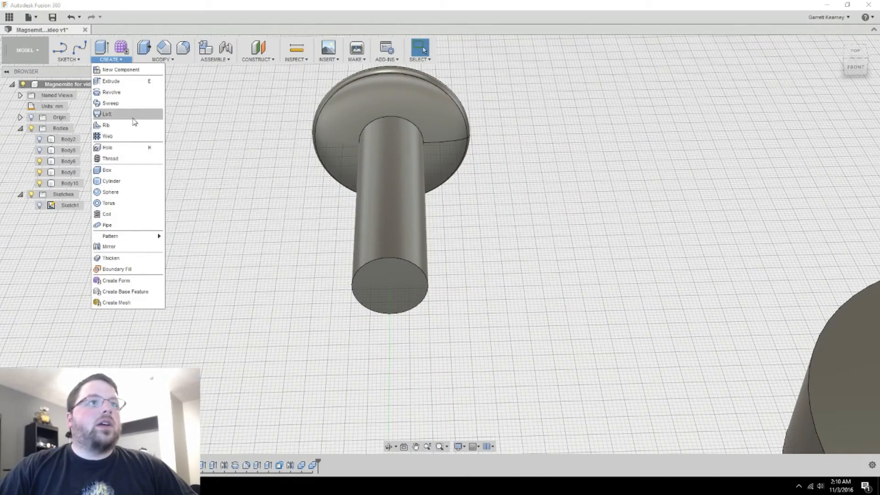
click(130, 214)
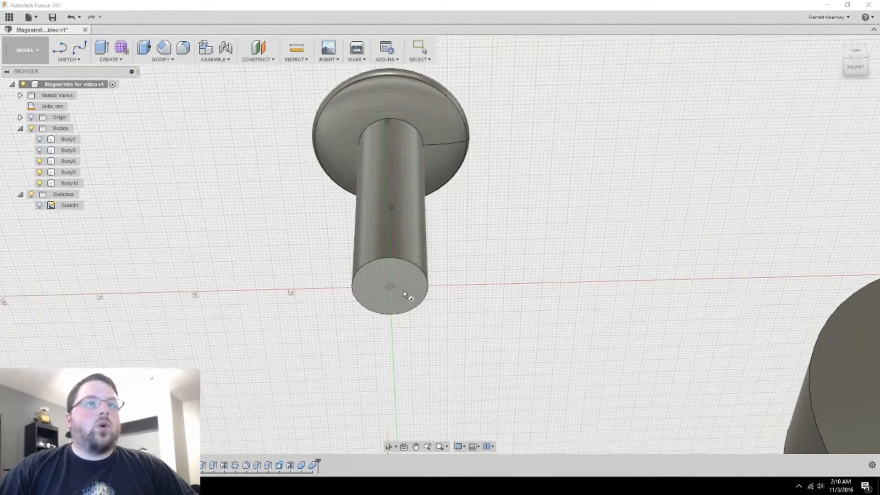
click(400, 289)
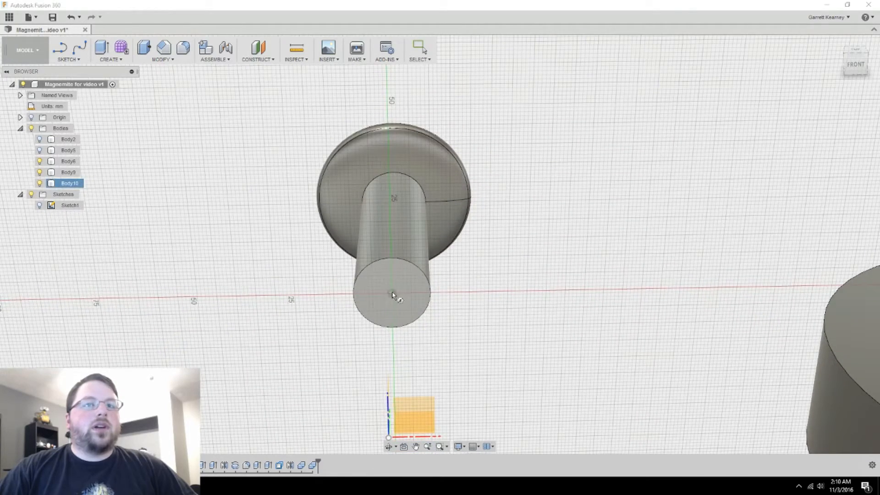
click(390, 296)
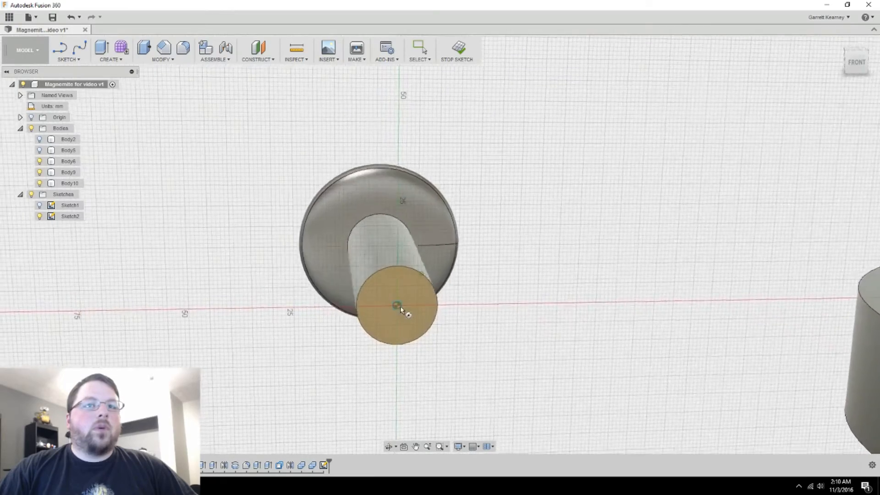
key(c)
click(397, 305)
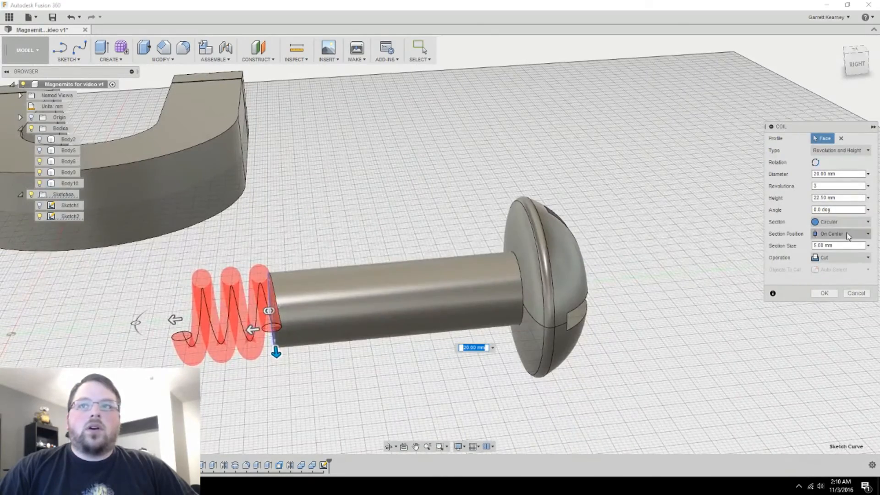
Set the coil's operation to Join and extend its height back along the shaft to the screw head.
click(837, 259)
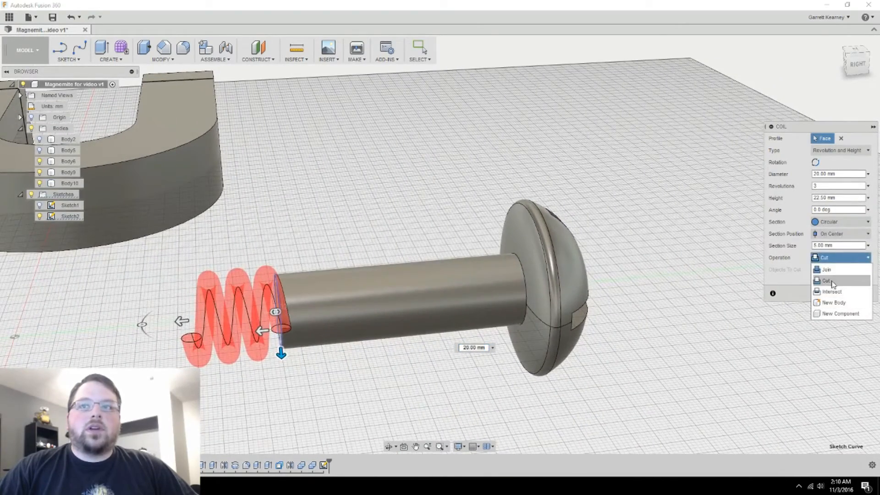
click(837, 270)
drag(165, 325, 467, 352)
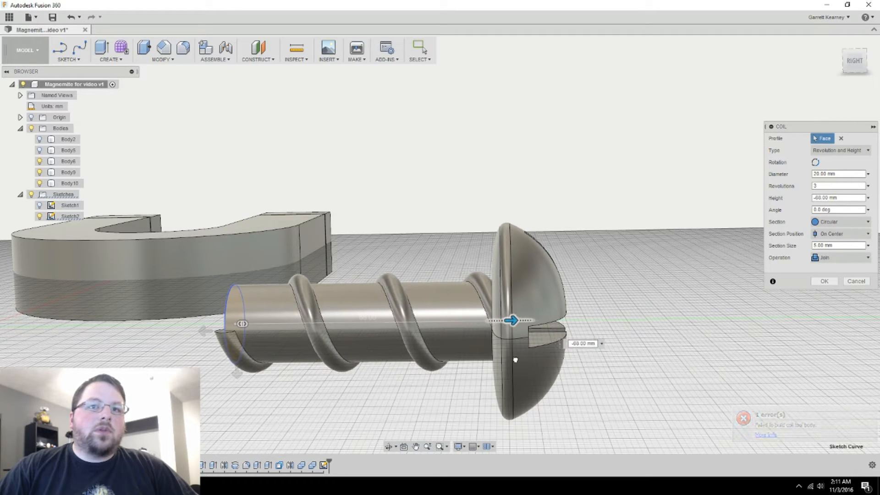
shift+middle_drag(515, 360, 273, 329)
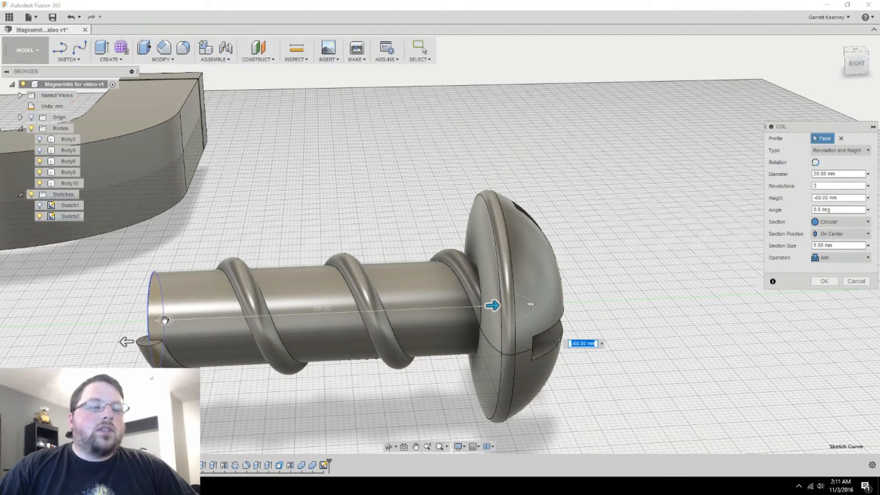
Give the coil 6 revolutions and a circular section, and create it as a new body.
drag(165, 320, 143, 324)
shift+middle_drag(151, 339, 663, 277)
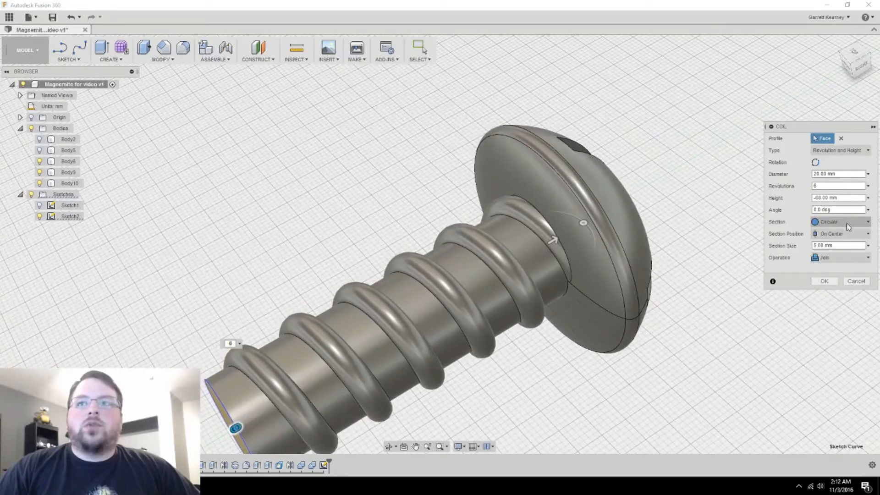
click(844, 256)
shift+middle_drag(568, 297, 522, 321)
click(843, 222)
click(829, 234)
shift+middle_drag(686, 344, 687, 348)
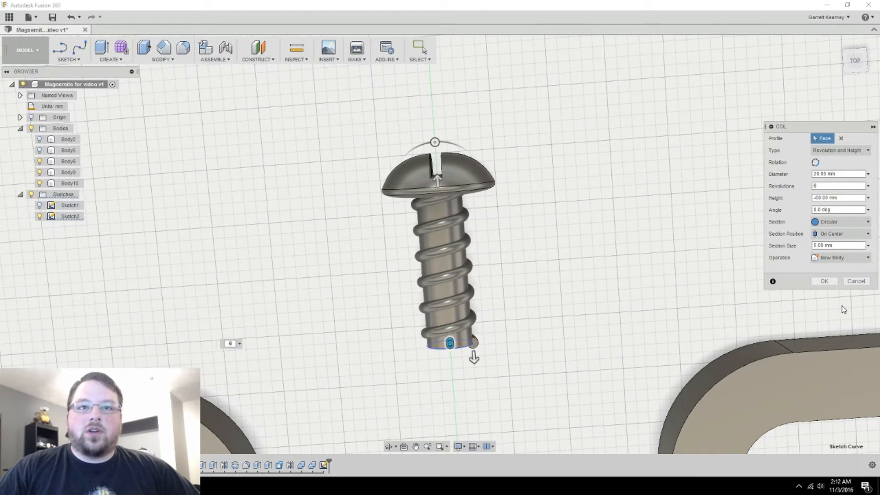
click(824, 280)
Revolve the selected ring profiles of the sphere 360° about the centre line as a cut through the coil.
shift+middle_drag(491, 239, 526, 303)
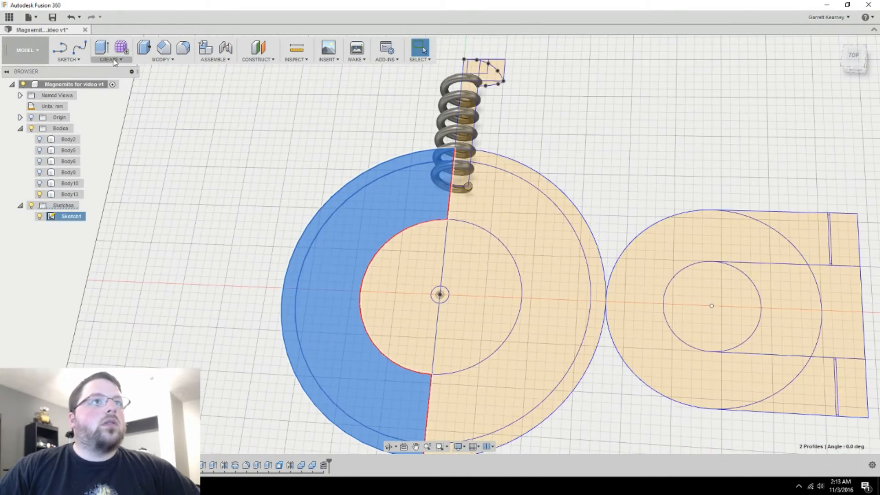
click(110, 59)
click(112, 93)
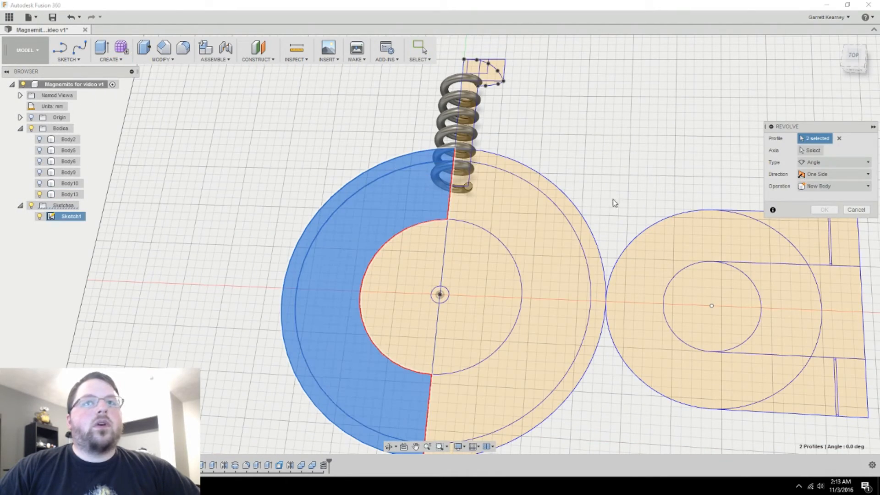
click(447, 242)
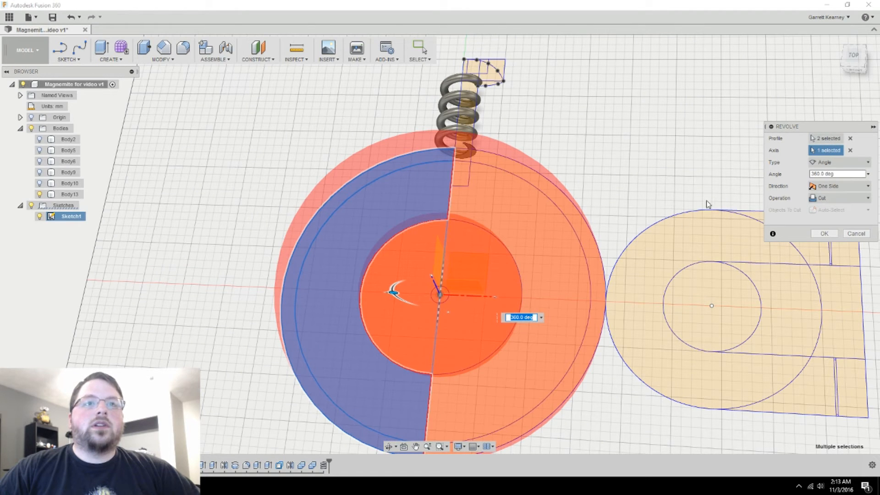
click(835, 235)
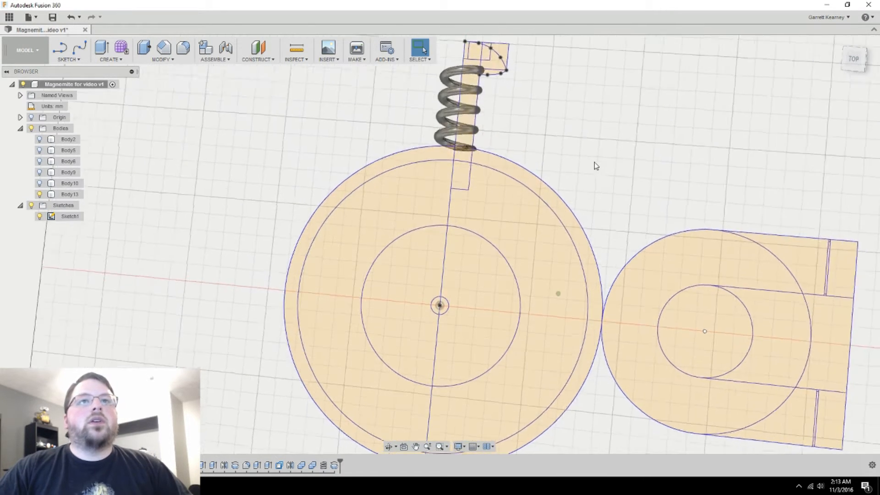
Show Body2, Body5, Body6, Body9 and Body10 again alongside the trimmed thread coil.
click(40, 139)
click(39, 139)
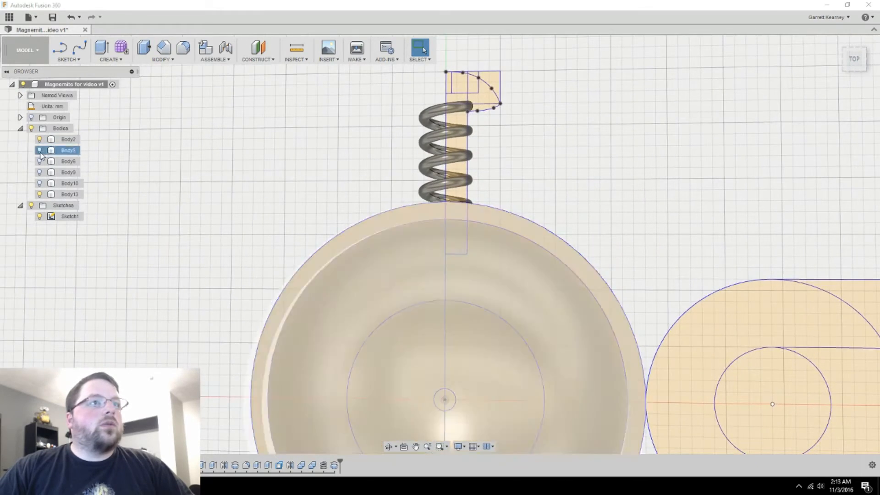
click(39, 150)
click(39, 161)
click(39, 173)
click(39, 183)
shift+middle_drag(183, 151, 217, 125)
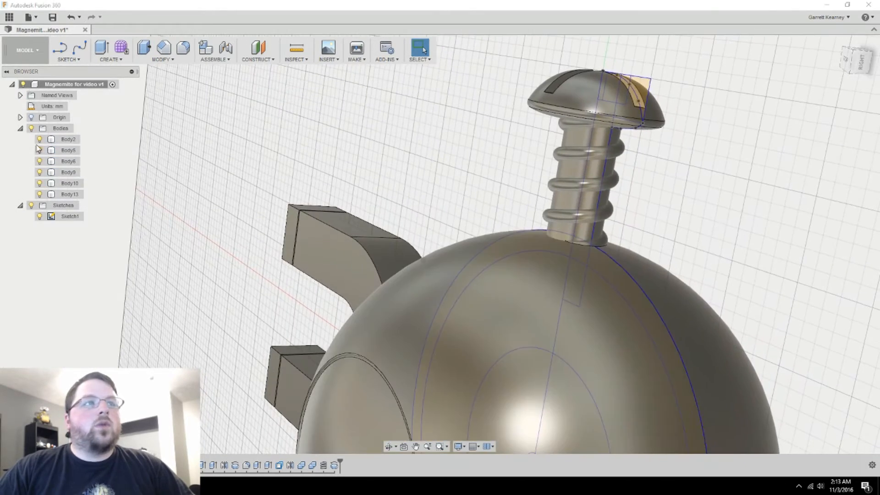
Toggle the visibility of Body2 and Body5, and join the thread coil to the screw body.
click(39, 150)
click(40, 139)
mouse_move(192, 183)
shift+middle_down()
mouse_move(581, 255)
mouse_move(534, 191)
shift+middle_up()
shift+middle_drag(665, 224, 552, 264)
scroll(656, 227, down, 5)
scroll(550, 264, up, 6)
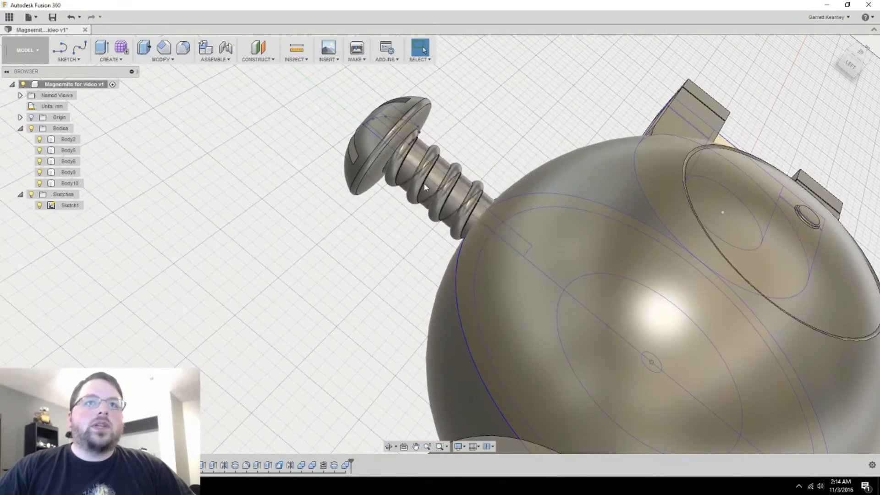
Paste a copy of the screw body on the opposite side of the sphere and rotate it 90° about X to stand upright.
click(437, 178)
shift+middle_drag(436, 179, 619, 265)
click(74, 183)
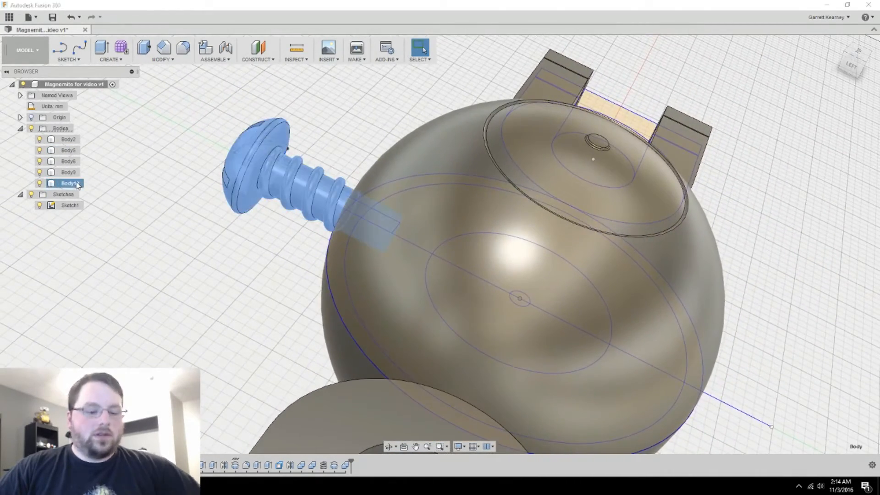
key(ctrl+v)
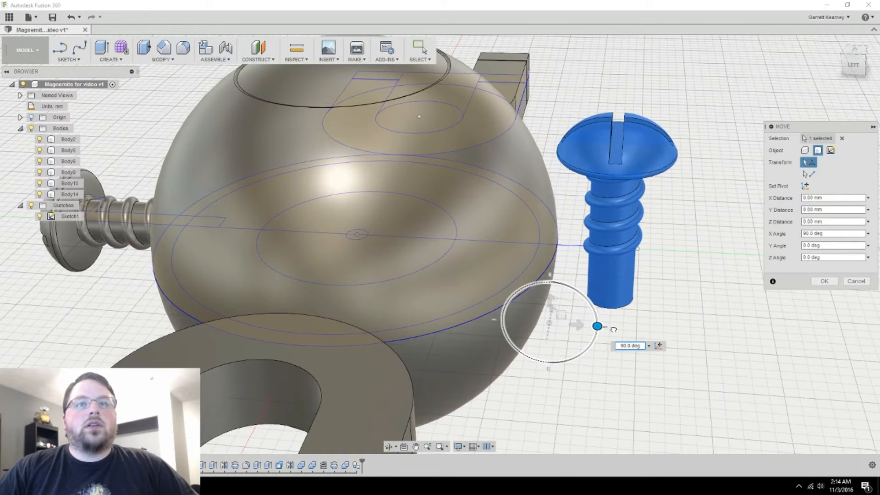
shift+middle_drag(614, 329, 821, 317)
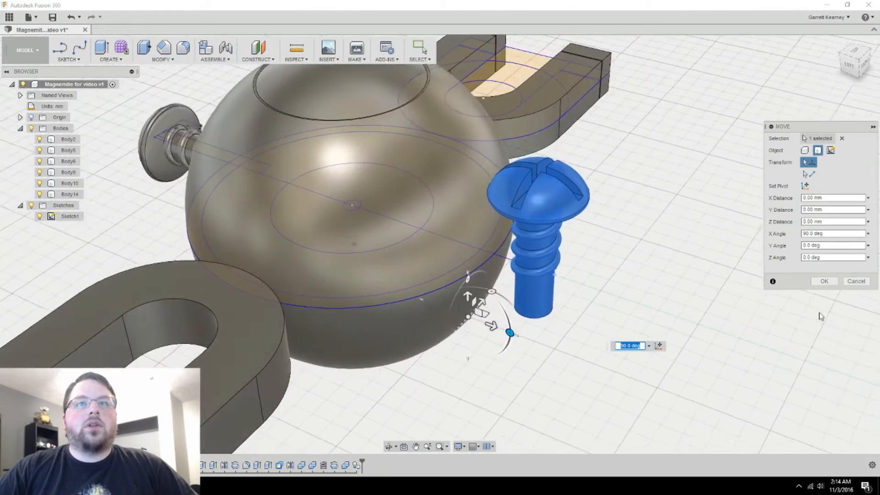
click(825, 281)
Scale the copied screw down uniformly by a factor of about 0.8.
shift+middle_drag(440, 172, 284, 138)
click(170, 59)
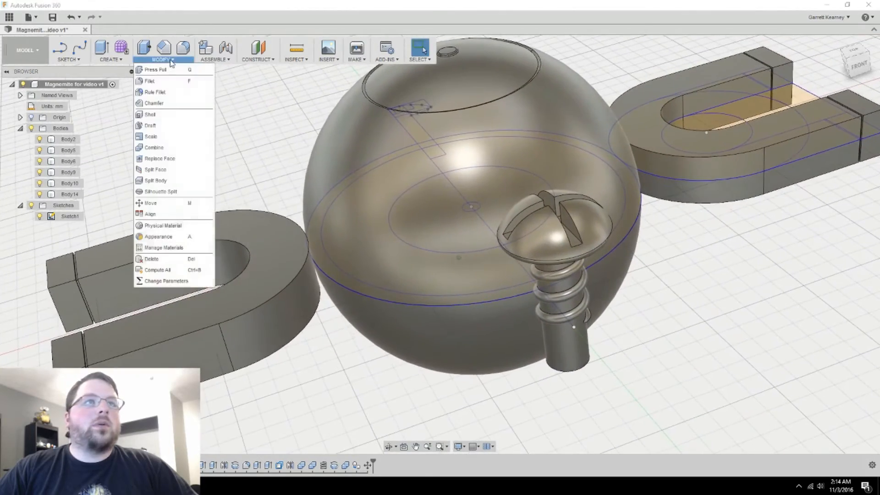
click(165, 140)
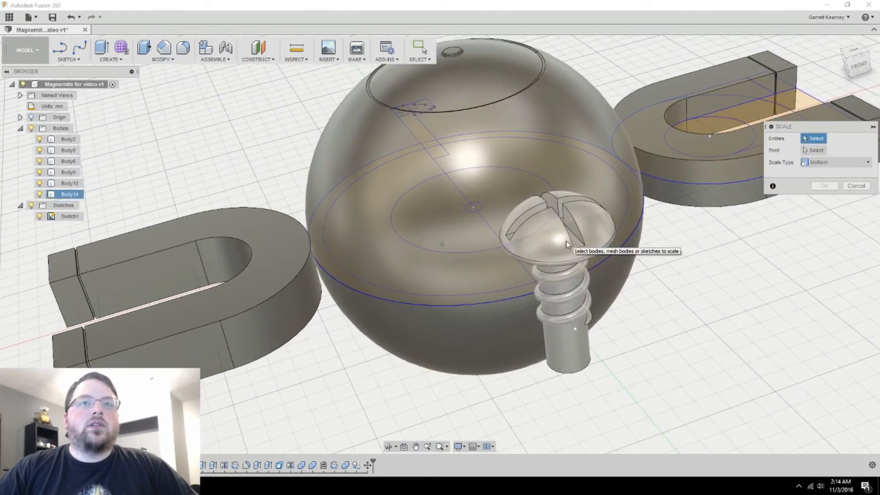
click(565, 241)
scroll(566, 240, up, 3)
drag(534, 214, 530, 218)
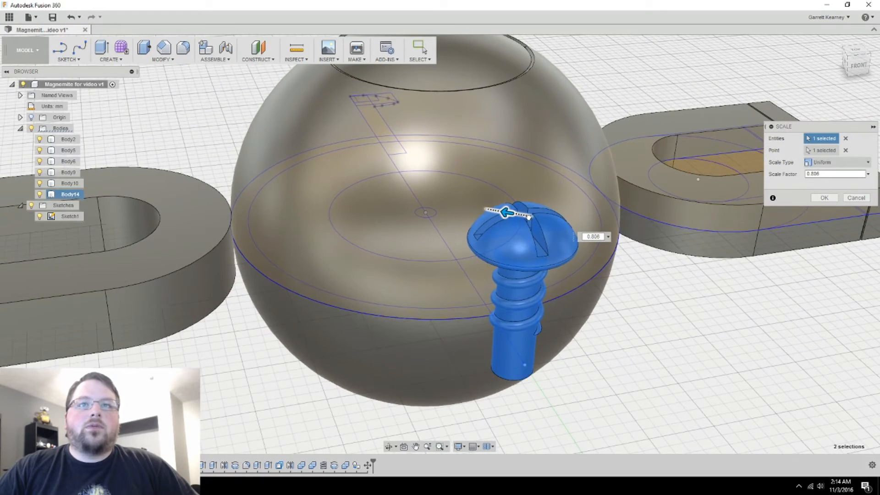
shift+middle_drag(529, 217, 84, 194)
click(824, 198)
Move and tilt the scaled screw so its shaft sinks into the sphere's front, off to one side of the centre line.
click(80, 196)
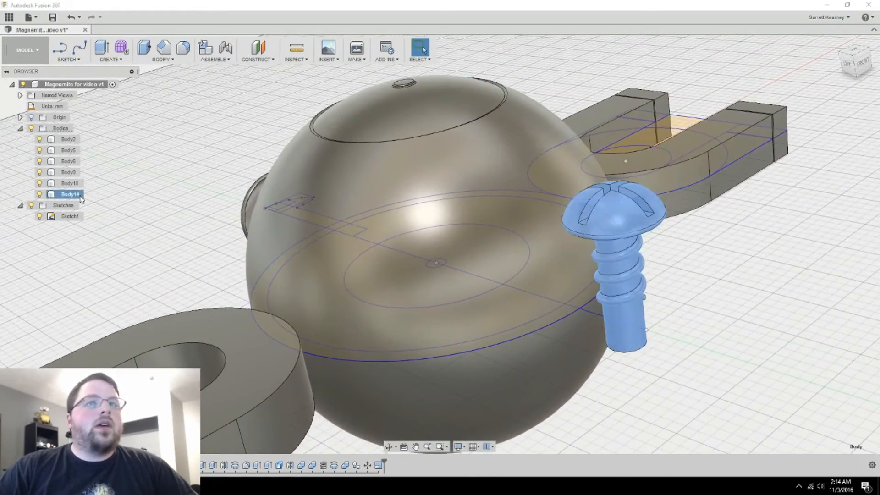
click(98, 200)
shift+middle_drag(595, 358, 381, 420)
drag(376, 407, 488, 336)
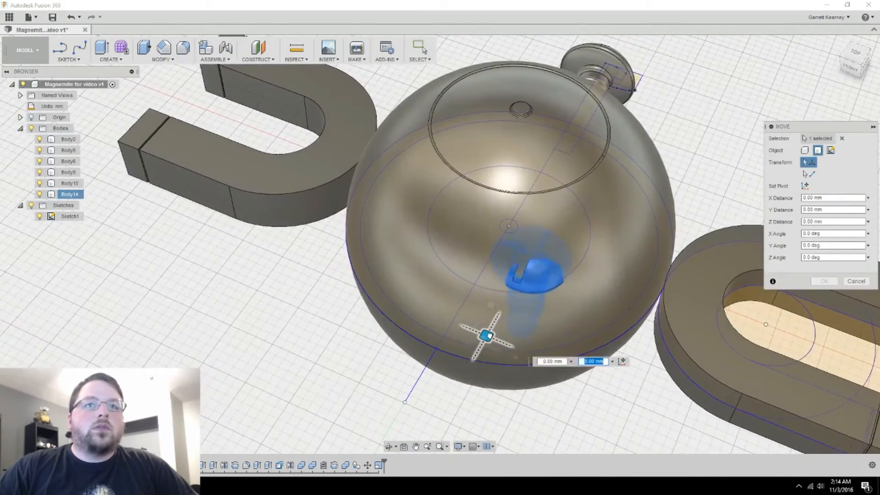
shift+middle_drag(501, 334, 495, 274)
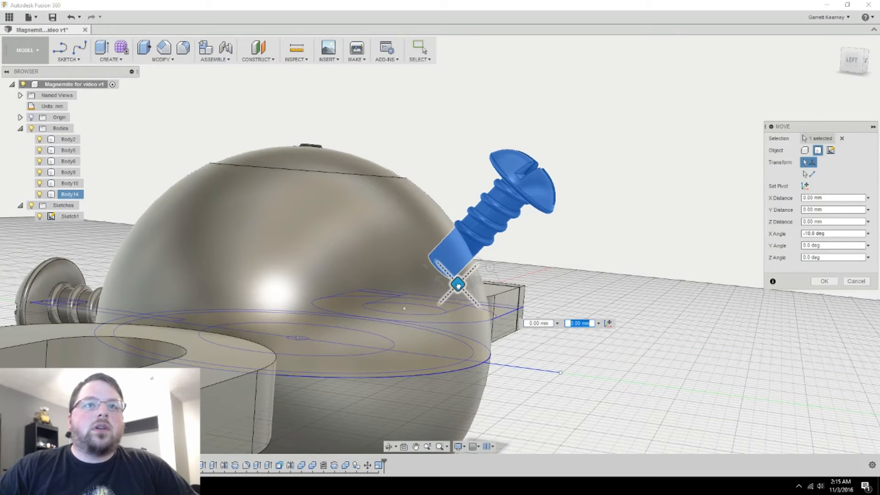
shift+middle_drag(463, 280, 552, 323)
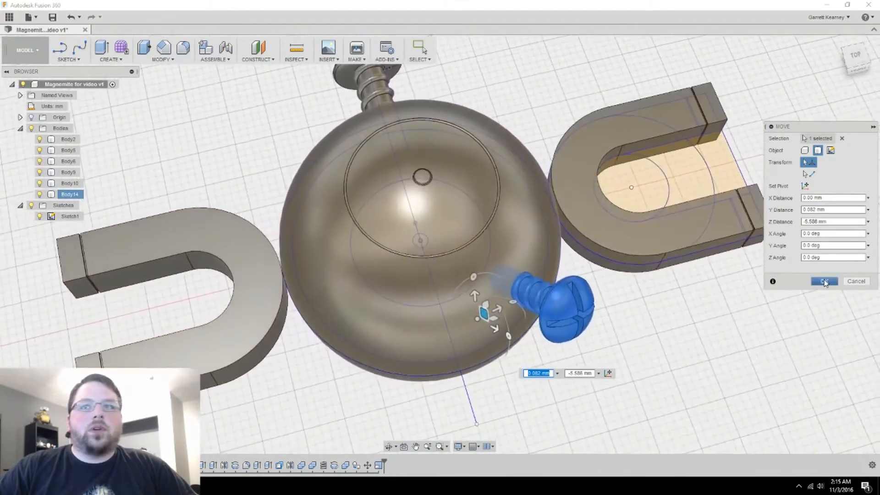
click(824, 281)
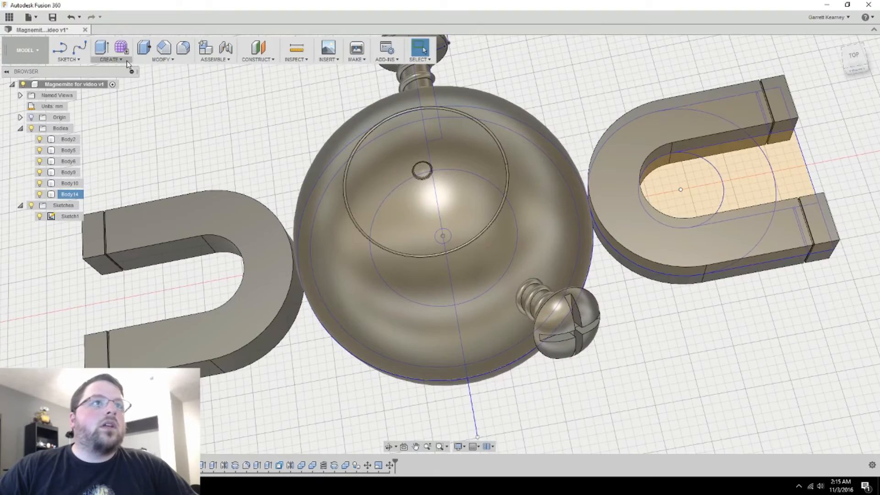
Mirror the small screw body to the other side of the sphere's front.
click(126, 61)
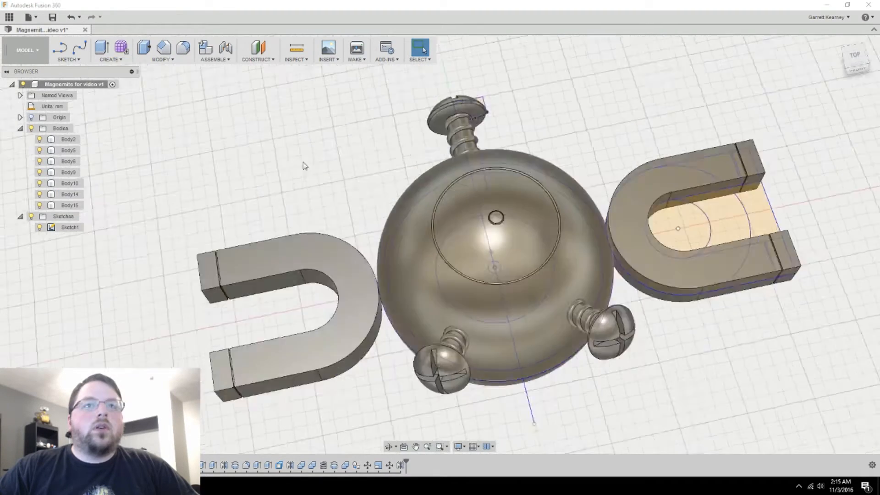
shift+middle_drag(305, 164, 412, 247)
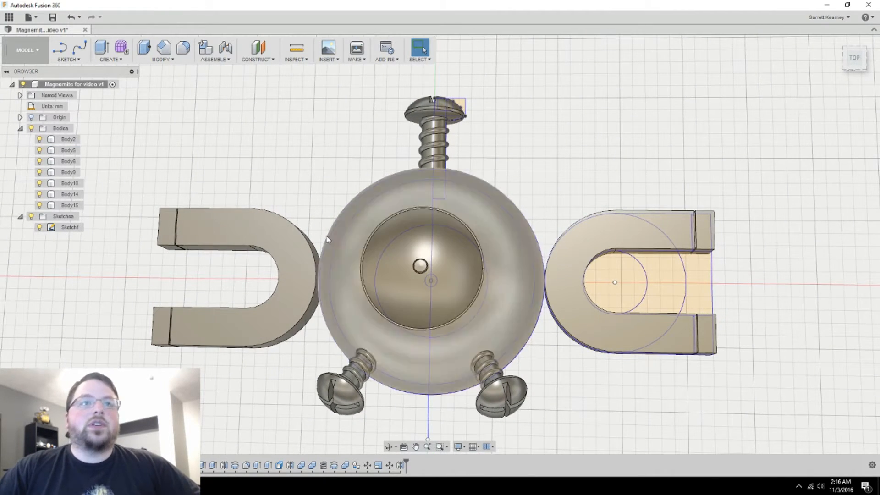
Hide the bodies and sketch a 35 mm long rectangle with a lengthwise centre line across the point where sphere and magnet touch.
click(32, 128)
scroll(517, 275, up, 5)
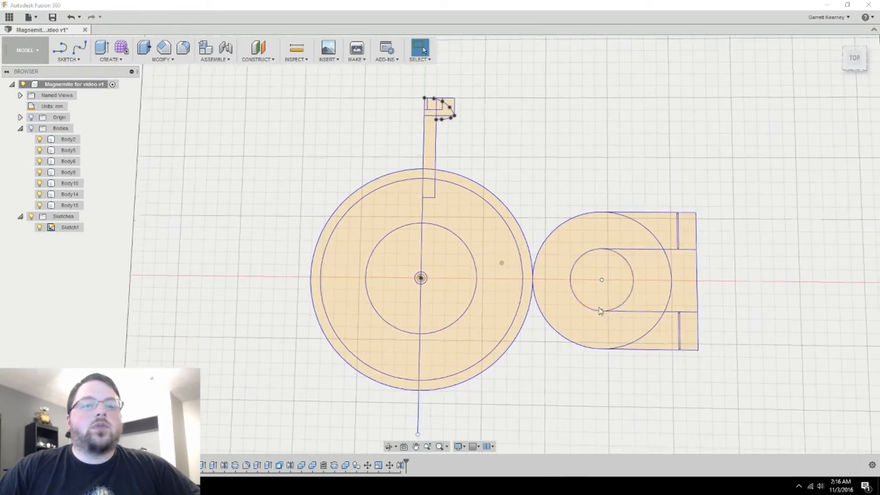
scroll(516, 270, up, 4)
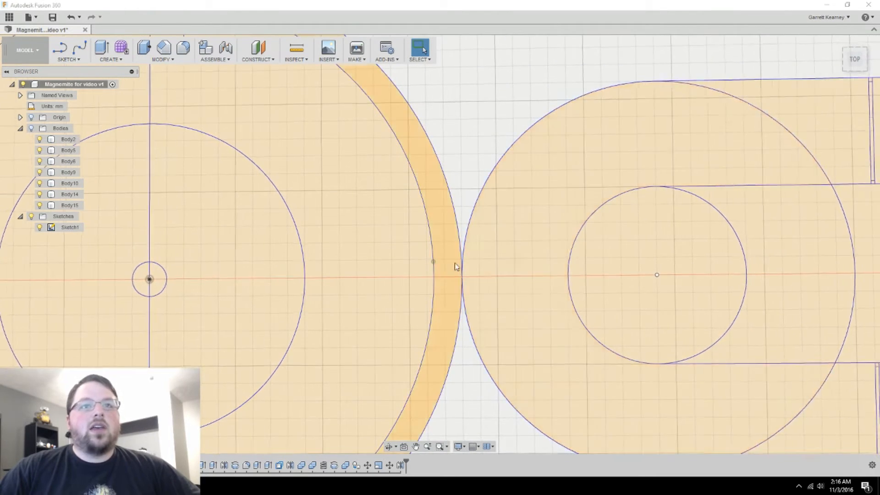
scroll(465, 284, up, 1)
scroll(469, 306, up, 1)
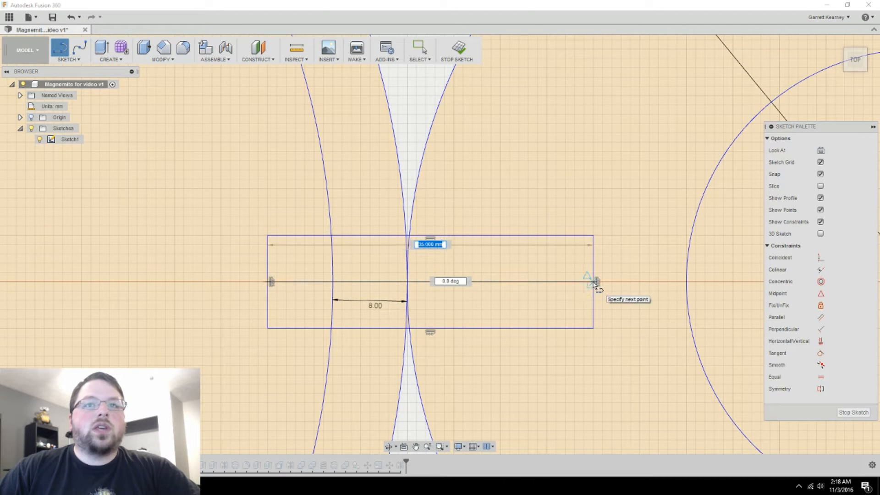
key(Escape)
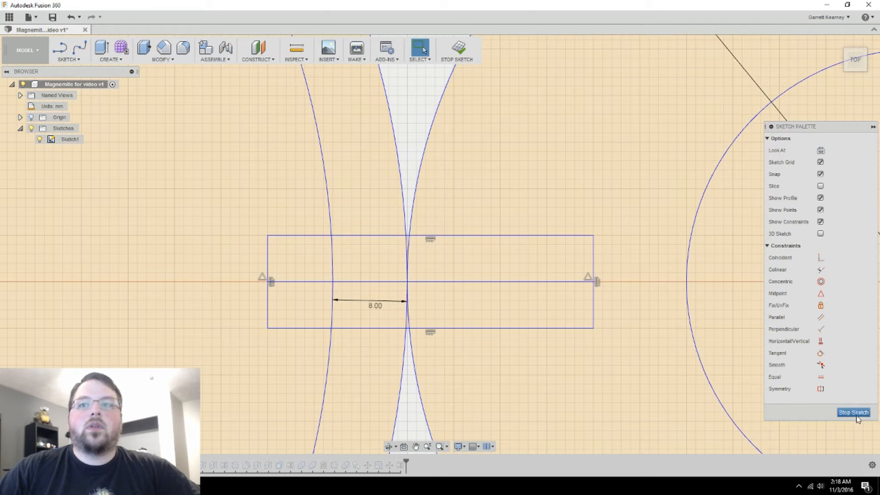
click(853, 412)
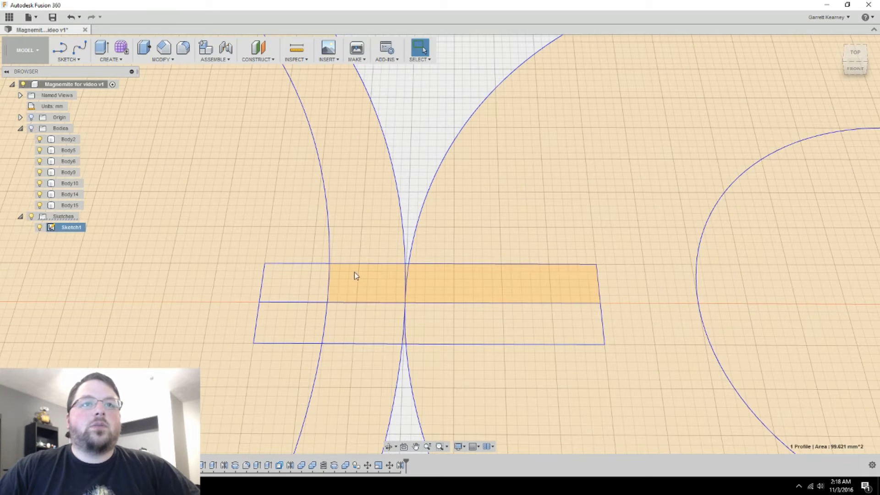
Revolve the profiles in the rectangle's upper half 360° about its centre line as a new body.
drag(353, 278, 268, 267)
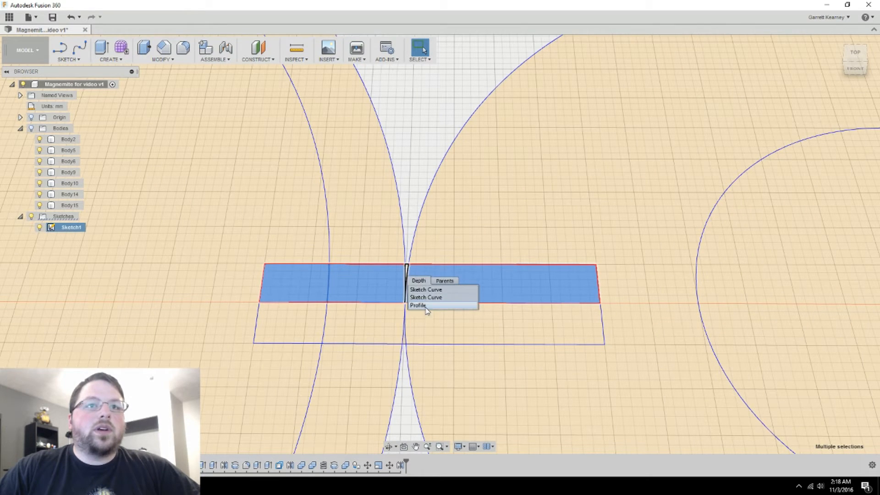
mouse_move(466, 291)
shift+middle_down()
mouse_move(458, 301)
mouse_move(444, 276)
mouse_move(262, 202)
shift+middle_up()
click(122, 60)
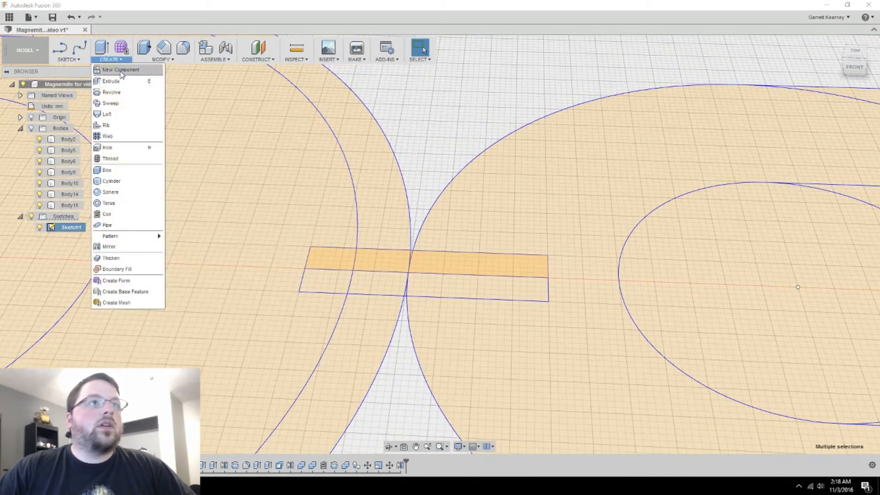
click(111, 92)
click(458, 275)
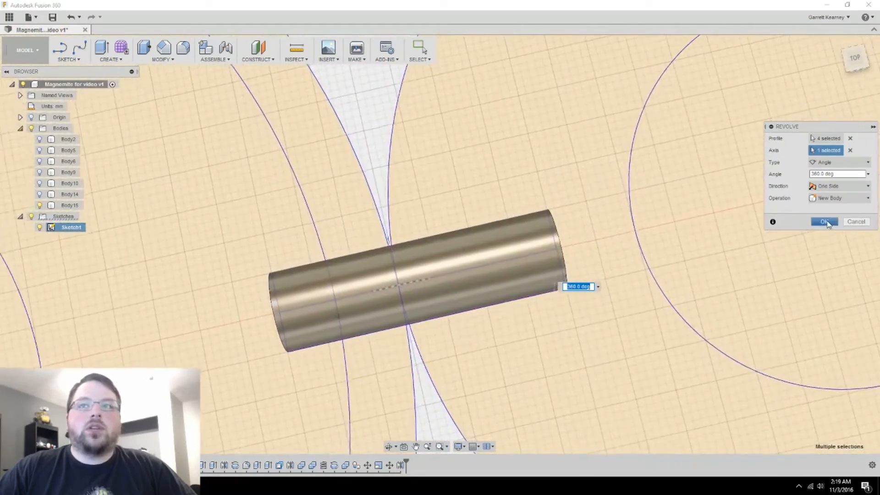
click(824, 222)
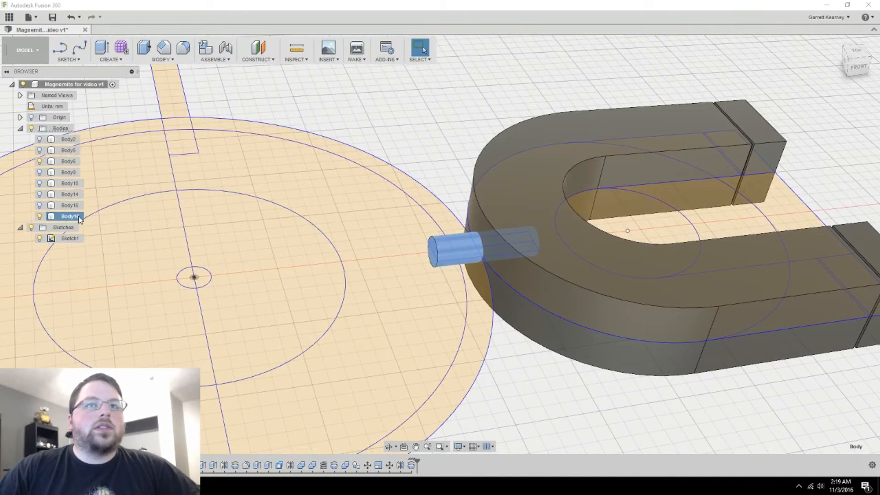
Cut the cylindrical peg out of the horseshoe magnet with Combine, keeping the peg as the tool body.
click(163, 59)
click(166, 152)
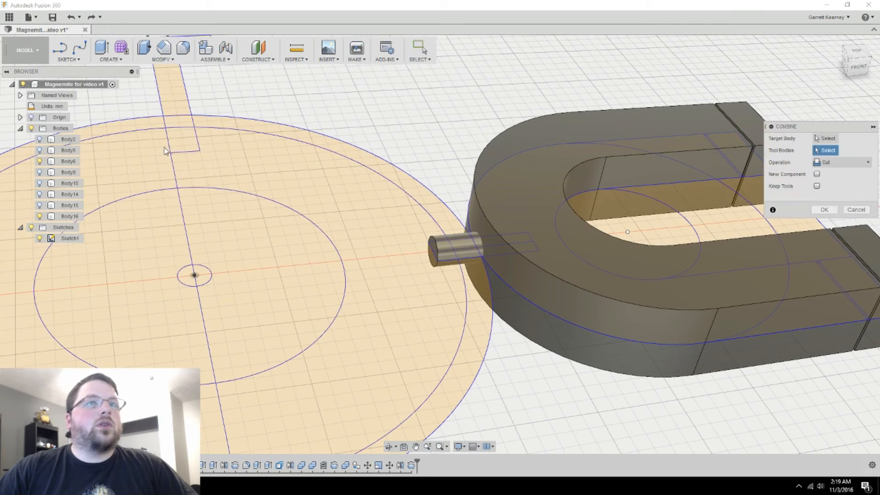
click(571, 152)
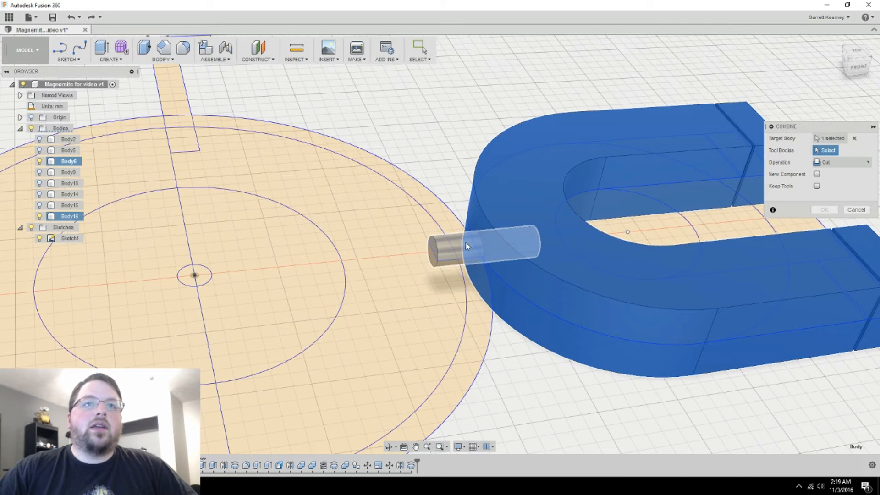
click(466, 246)
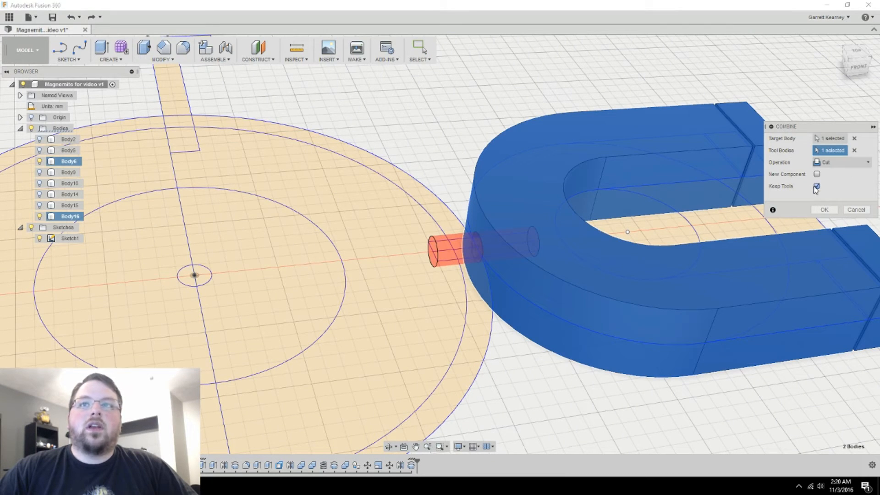
click(824, 210)
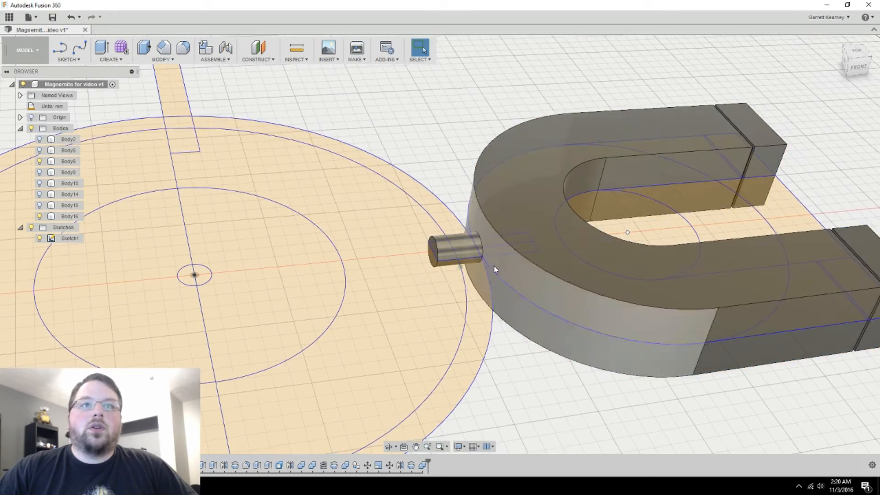
Hide the peg and the sketch to expose the peg hole in the magnet's curved back.
click(40, 216)
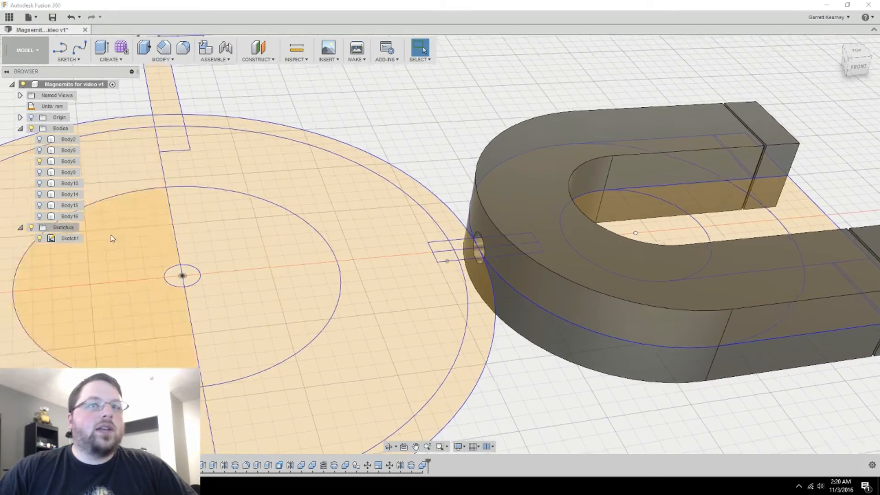
shift+middle_drag(112, 233, 508, 258)
scroll(507, 258, up, 3)
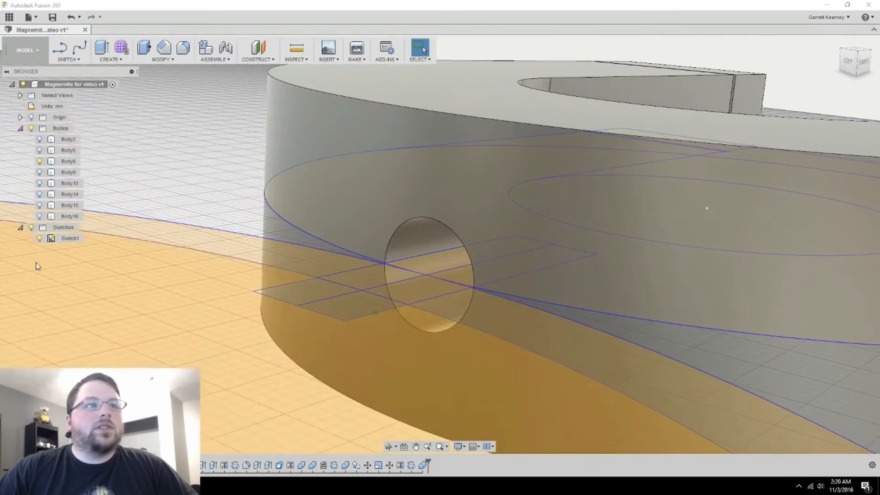
click(40, 238)
scroll(540, 295, up, 2)
mouse_move(540, 295)
shift+middle_down()
mouse_move(566, 291)
mouse_move(544, 289)
mouse_move(540, 249)
mouse_move(594, 253)
shift+middle_up()
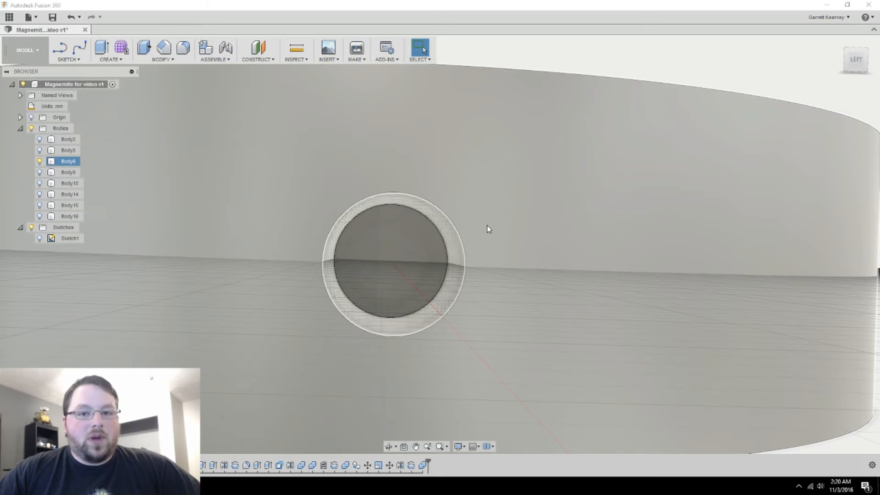
Offset the cylindrical face of the magnet's peg hole by -0.4 mm with Press Pull.
scroll(477, 228, up, 5)
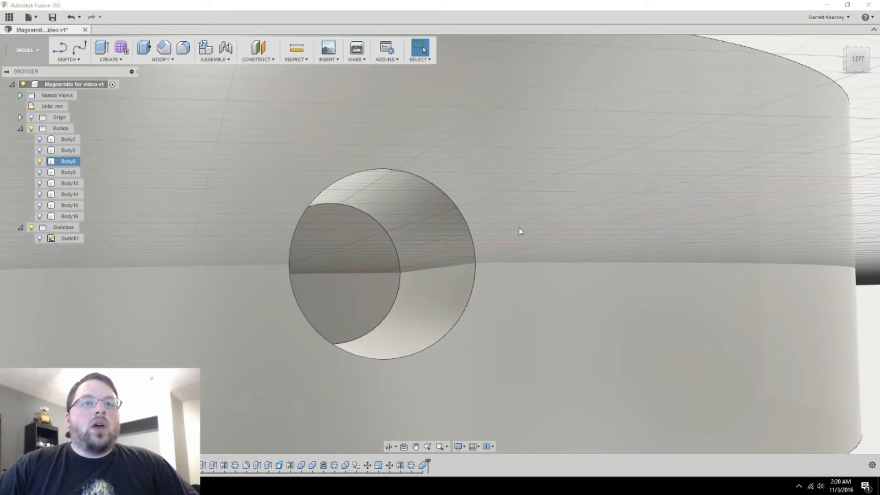
scroll(429, 265, up, 2)
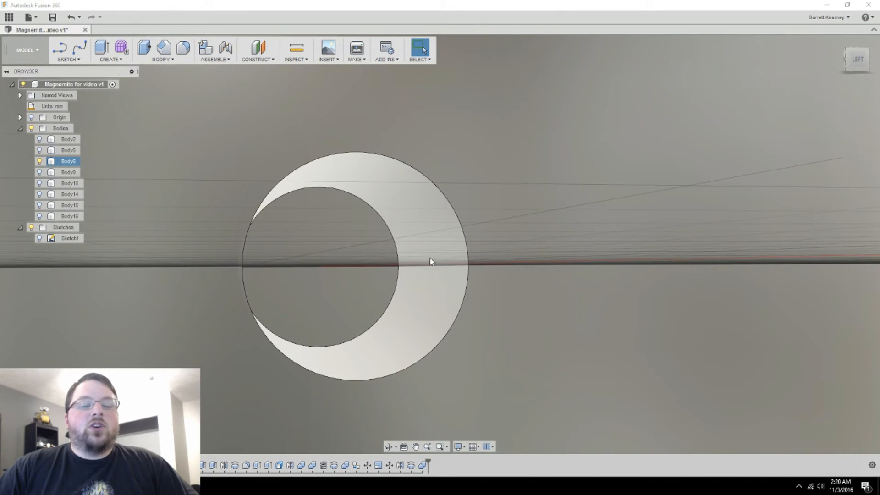
click(424, 247)
scroll(415, 228, up, 1)
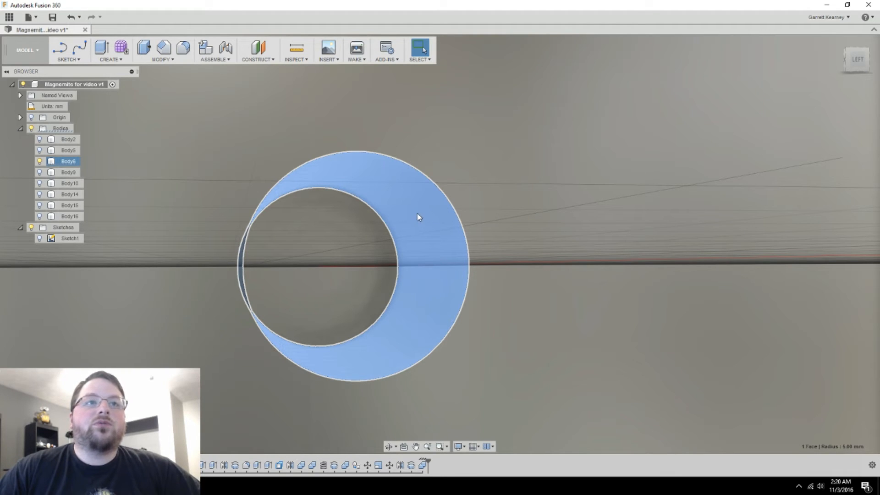
right_click(418, 216)
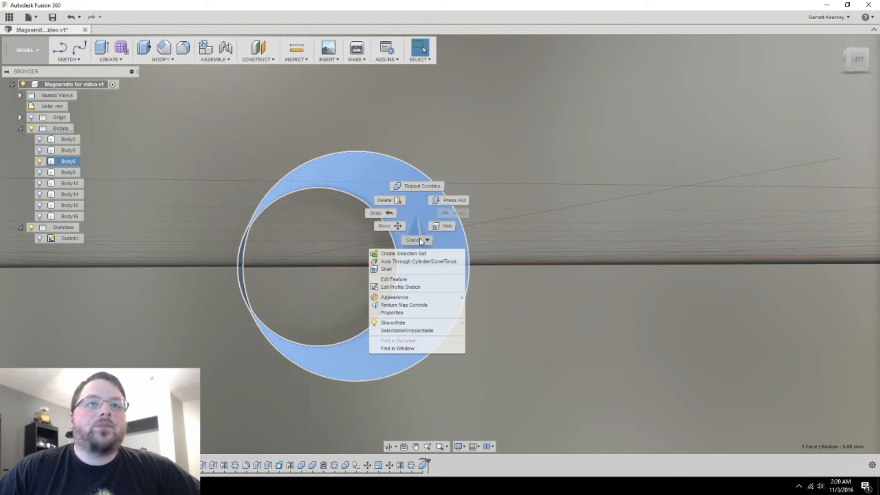
click(454, 200)
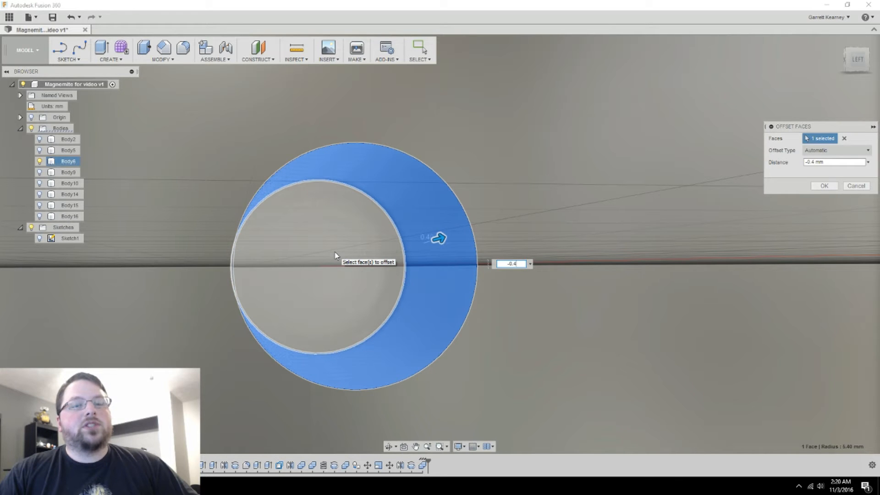
key(Return)
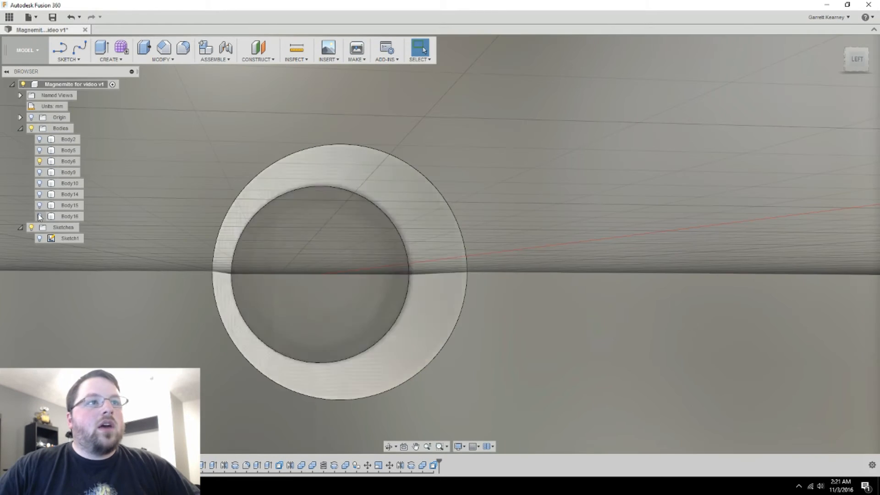
Show the peg and both sphere halves and hide the magnet.
click(39, 216)
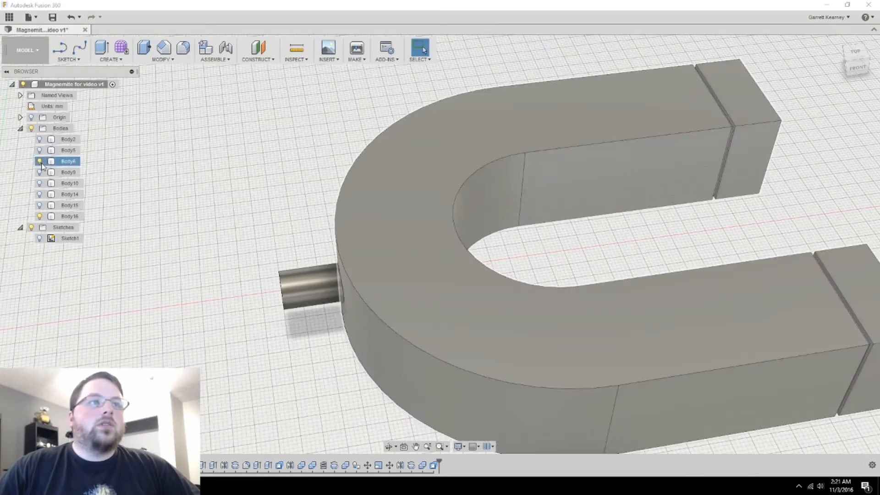
click(39, 161)
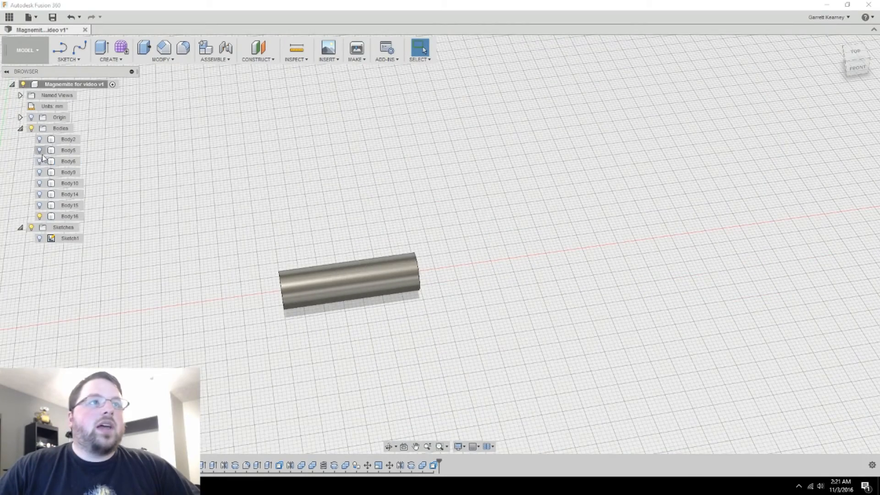
click(40, 150)
click(40, 139)
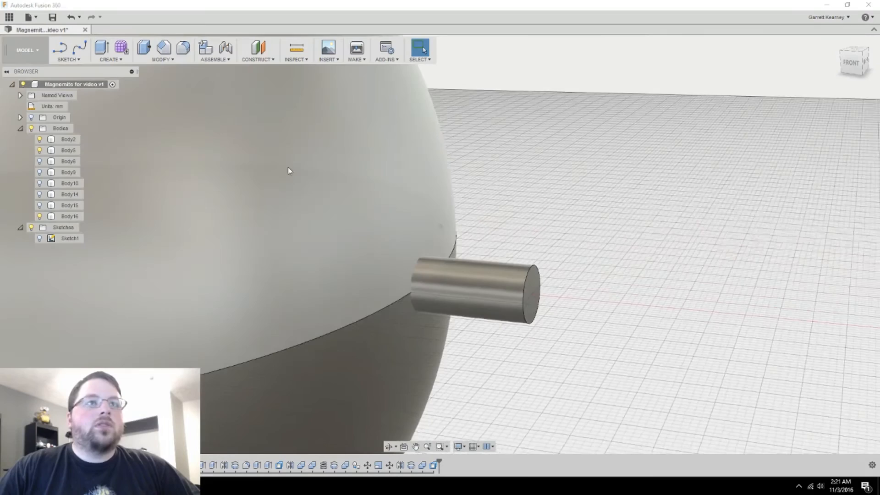
Cut the peg out of the upper sphere half with Combine, keeping the peg.
click(68, 150)
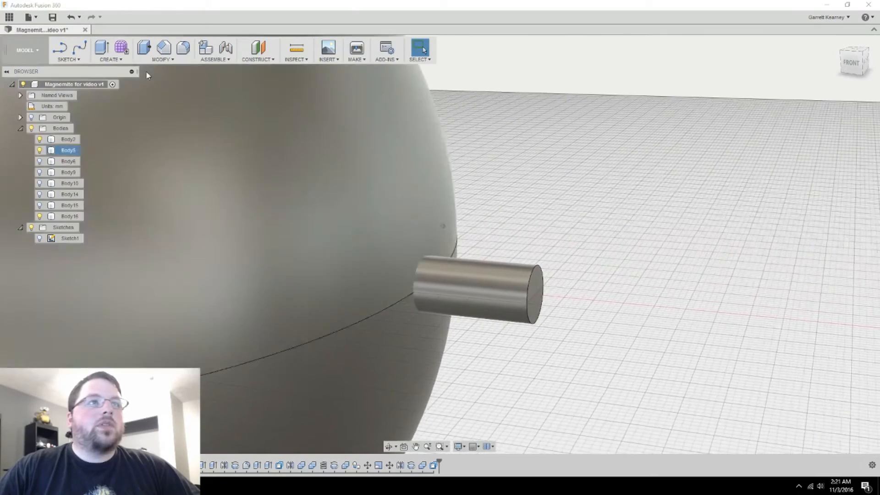
click(83, 128)
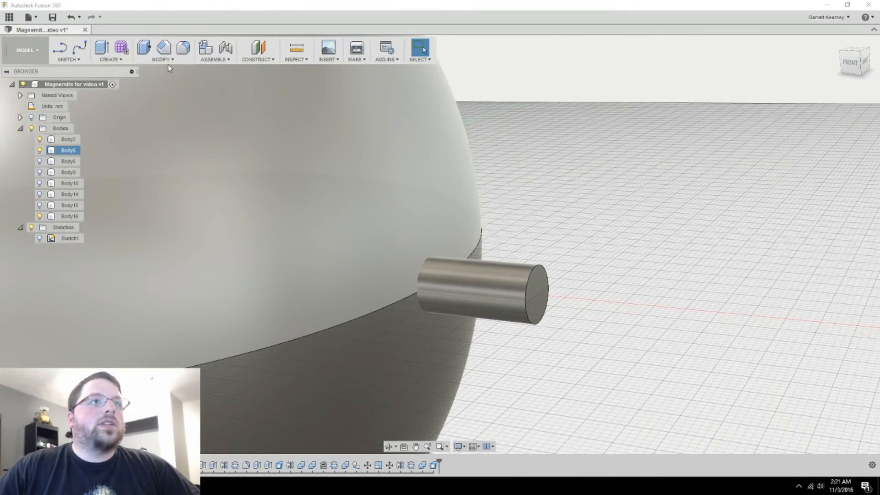
click(164, 59)
click(158, 147)
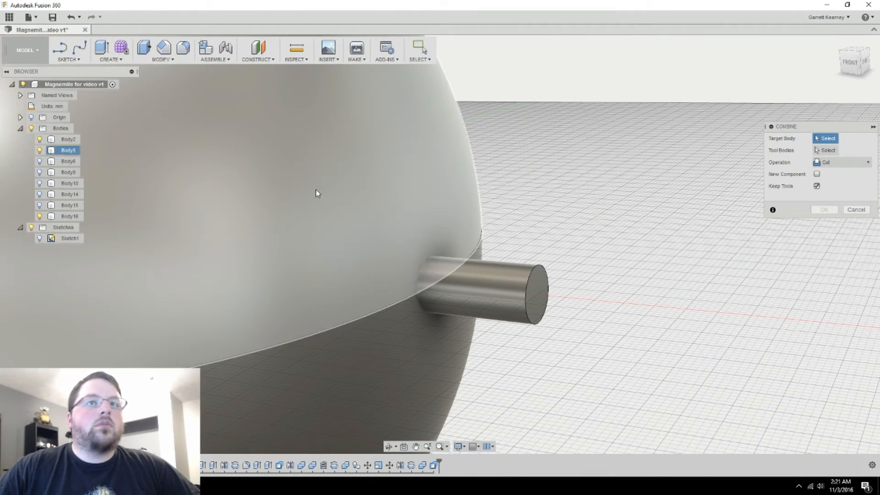
click(515, 278)
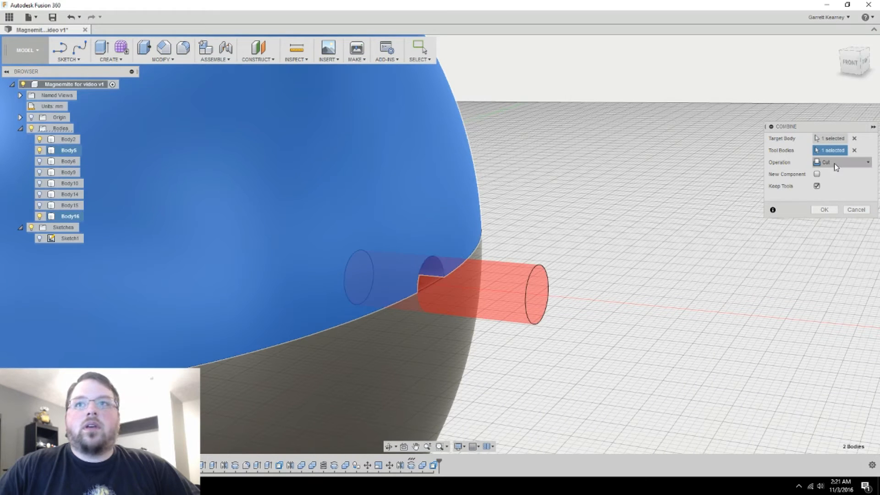
click(824, 210)
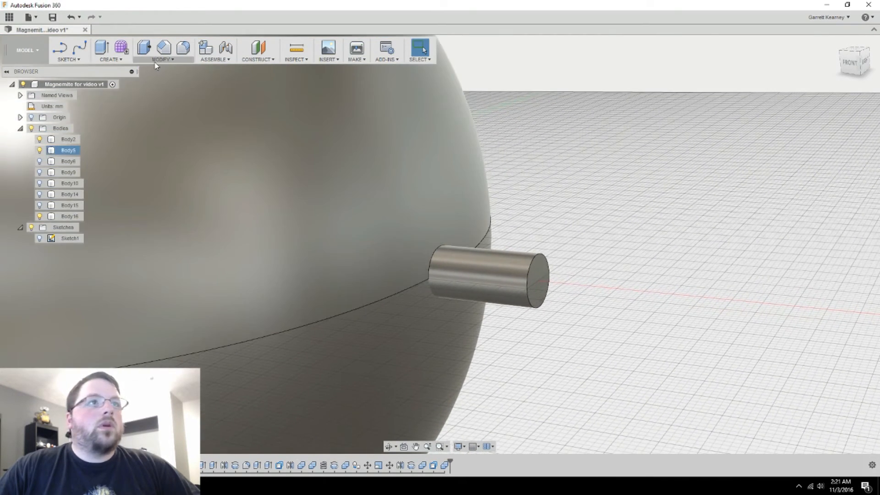
Cut the peg out of the lower sphere half with Combine, keeping the peg.
click(161, 59)
click(164, 147)
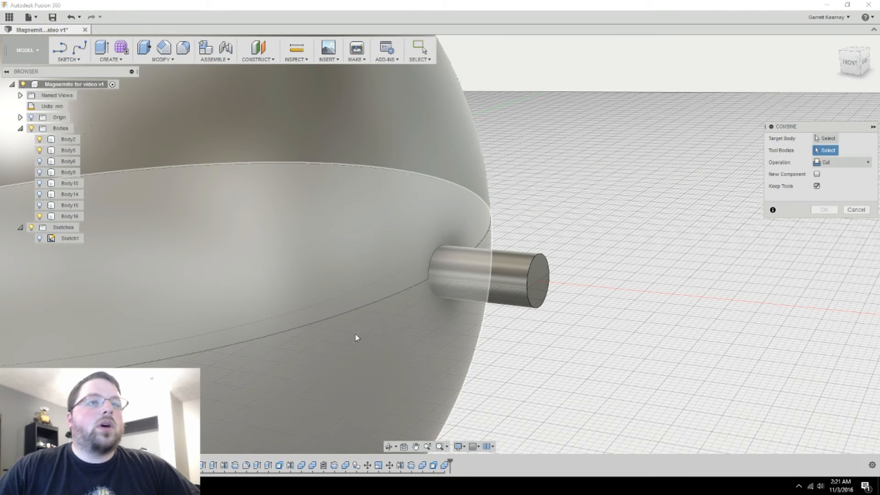
click(356, 338)
click(471, 290)
click(821, 212)
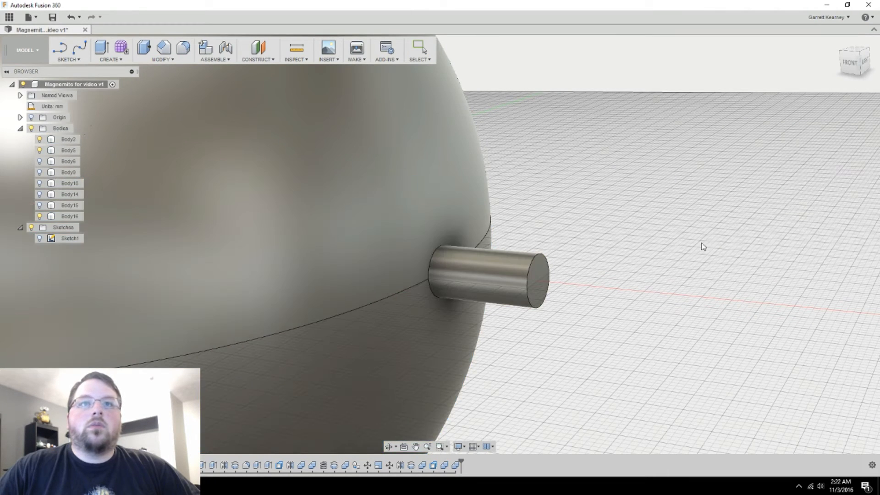
Hide the peg and offset the peg-hole faces in both the upper and lower sphere halves by -0.4 mm.
click(40, 216)
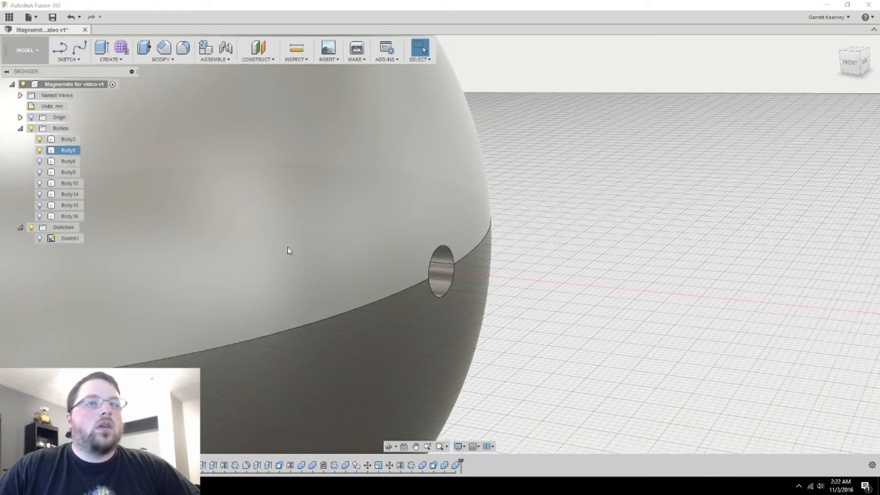
shift+middle_drag(289, 249, 609, 266)
scroll(547, 268, up, 5)
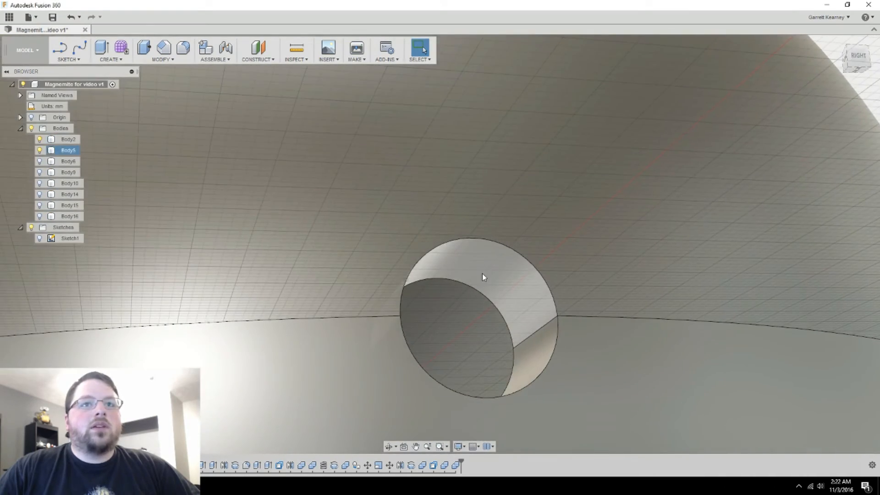
right_click(493, 279)
click(518, 286)
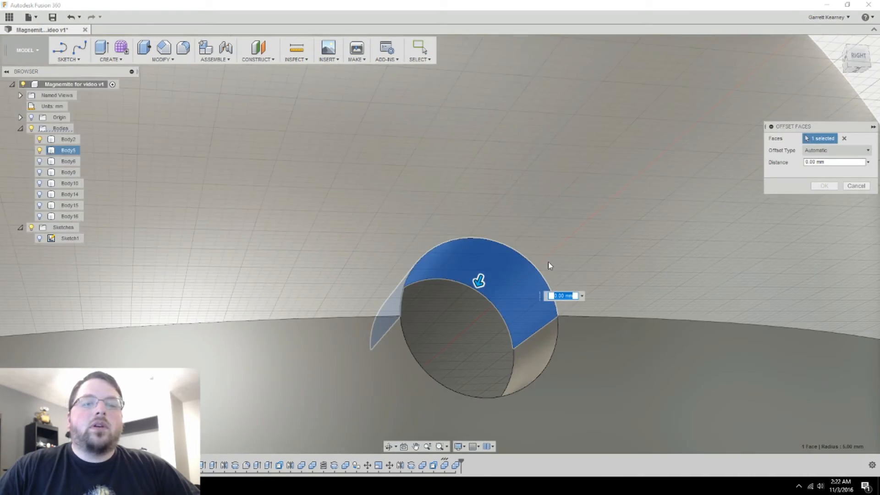
text(-0.4)
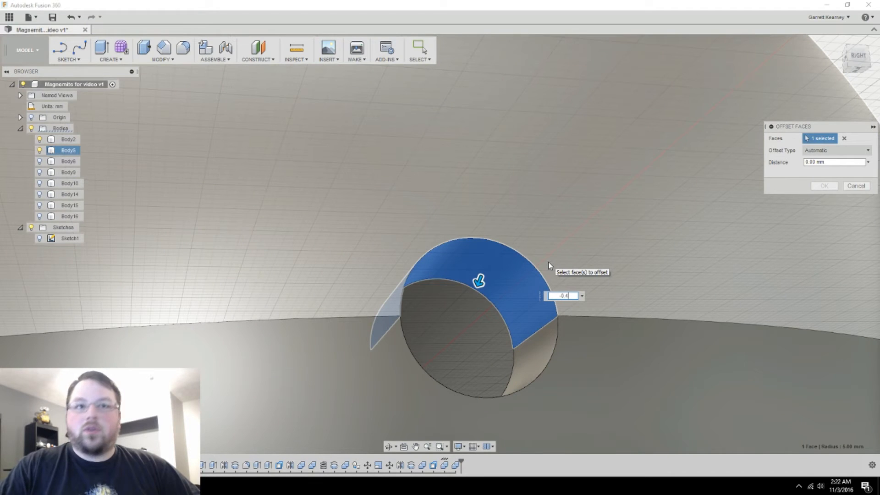
key(Return)
right_click(529, 340)
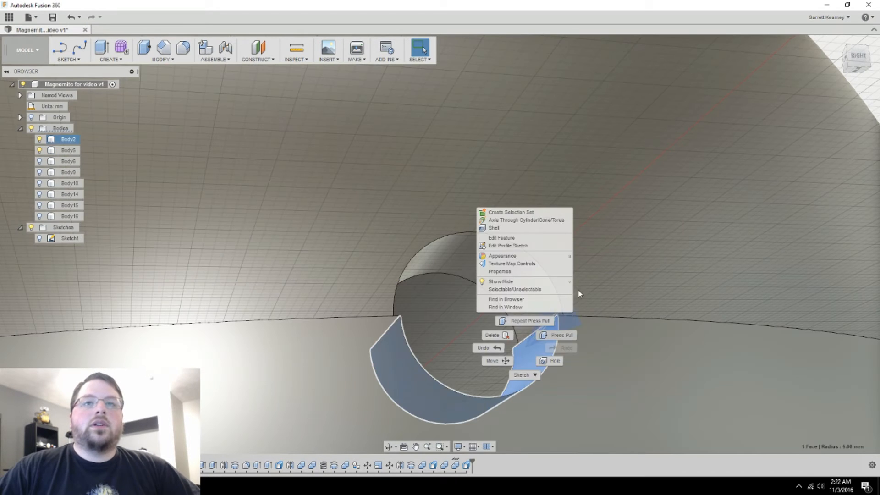
click(567, 337)
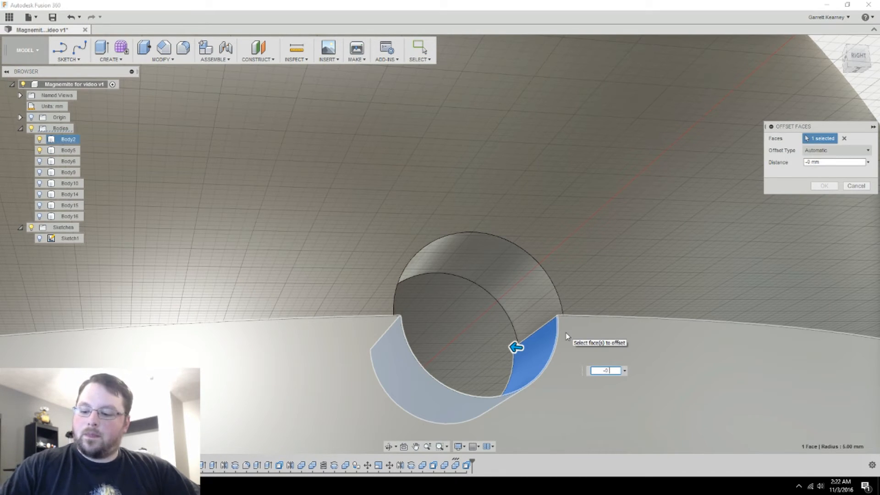
key(Return)
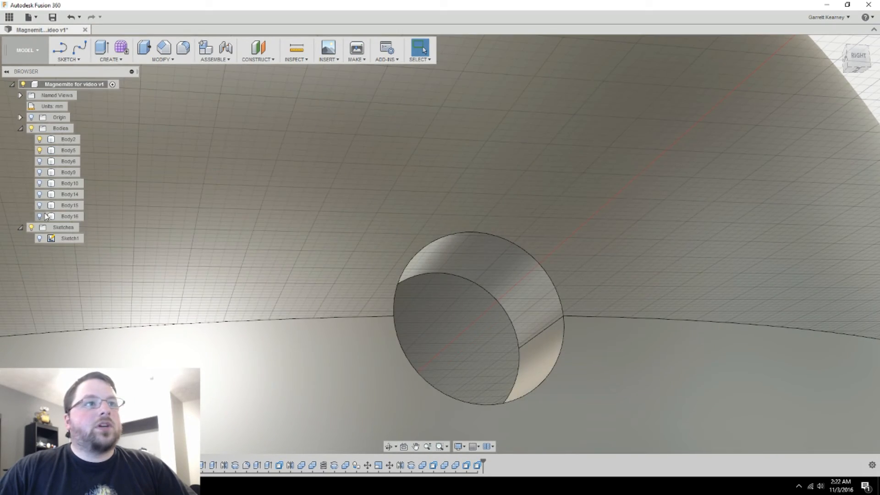
Show the peg and hide the upper sphere half to examine the peg's clearance in its hole.
click(40, 216)
shift+middle_drag(356, 335, 31, 145)
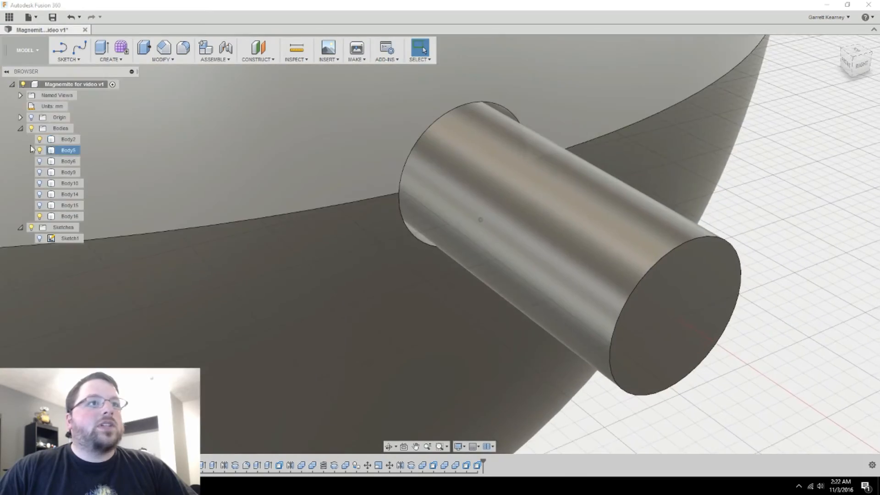
click(39, 151)
click(38, 152)
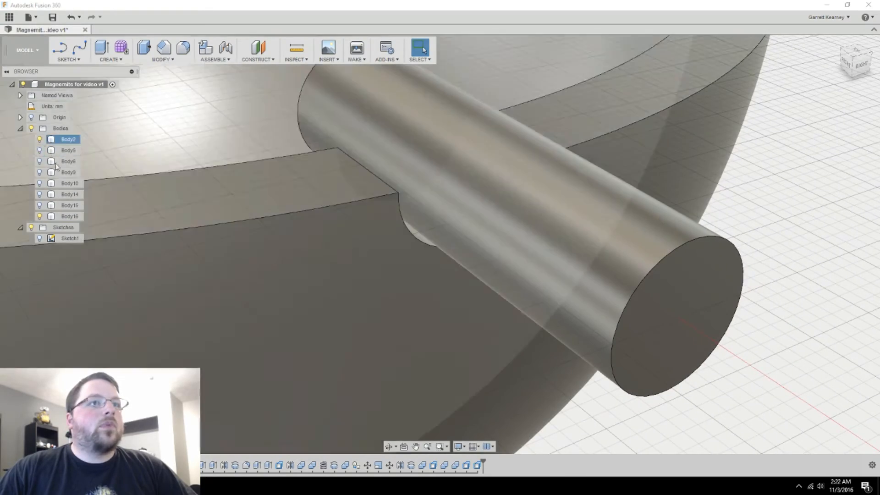
Show the upper sphere half and the magnet again and view the whole assembly from above.
scroll(353, 296, down, 2)
shift+middle_drag(354, 297, 546, 368)
scroll(362, 307, down, 4)
shift+middle_drag(490, 333, 357, 341)
scroll(357, 341, down, 5)
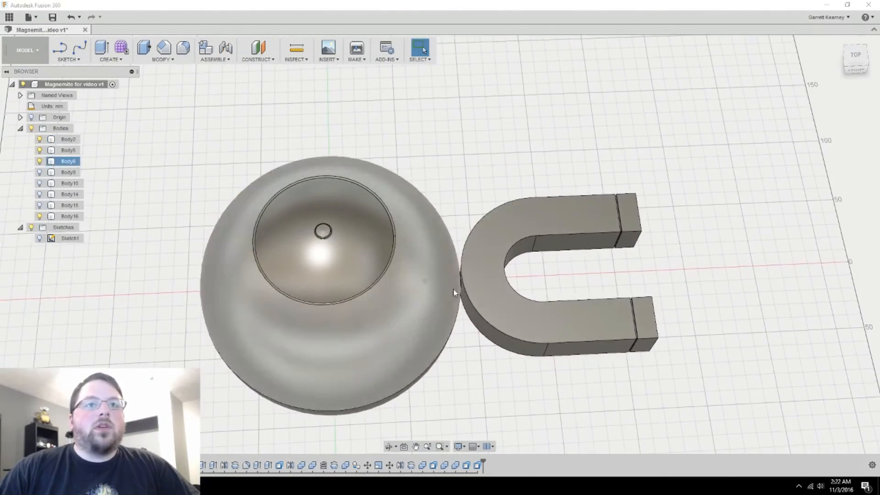
shift+middle_drag(481, 278, 354, 128)
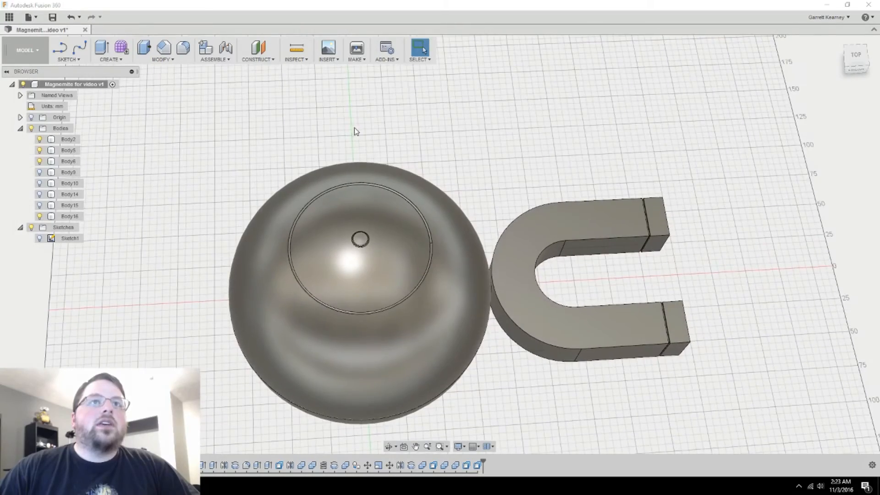
shift+middle_drag(408, 344, 538, 373)
click(163, 59)
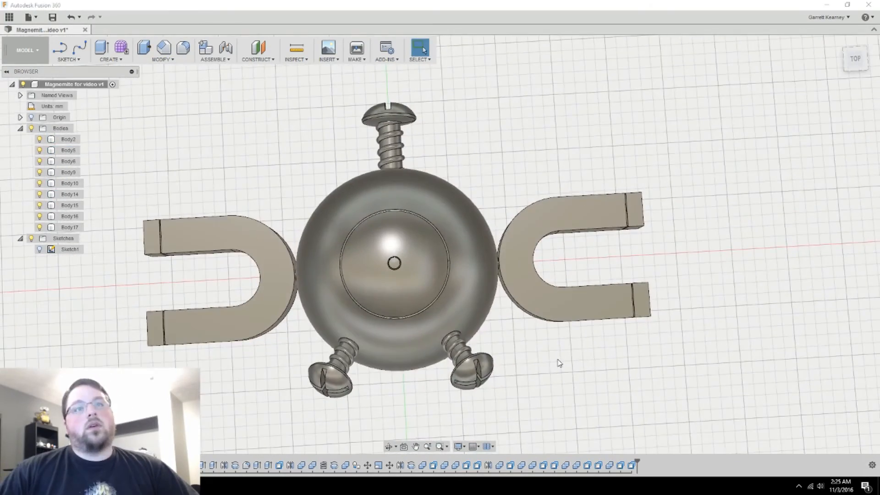
Hide the magnets, screws and pegs so only the sphere bodies remain, and examine the connection holes around the sphere.
shift+middle_drag(570, 371, 306, 312)
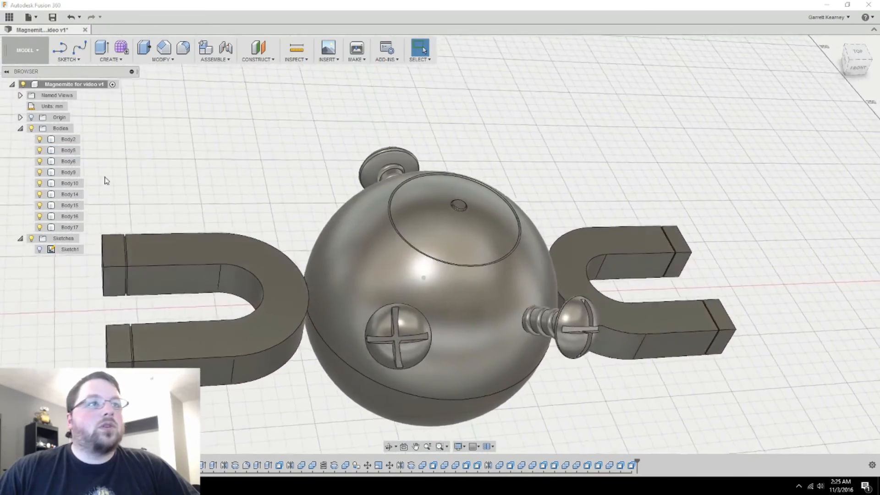
click(40, 151)
click(40, 152)
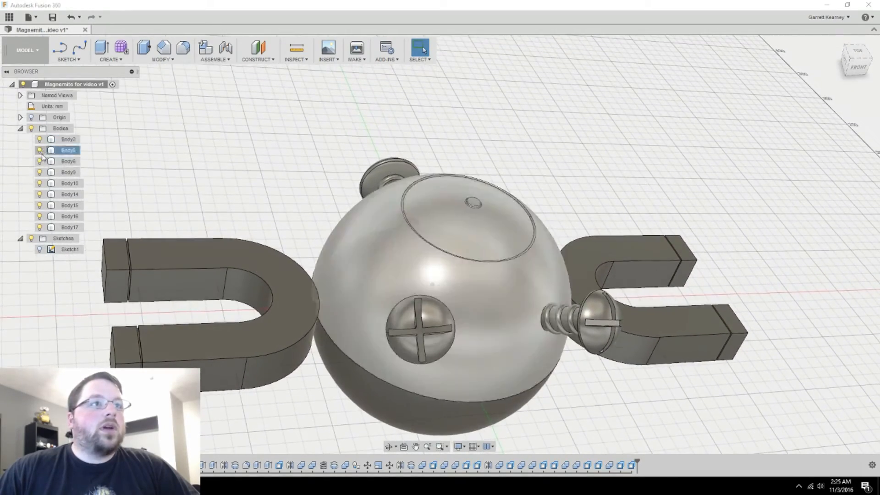
click(40, 161)
click(40, 172)
click(40, 182)
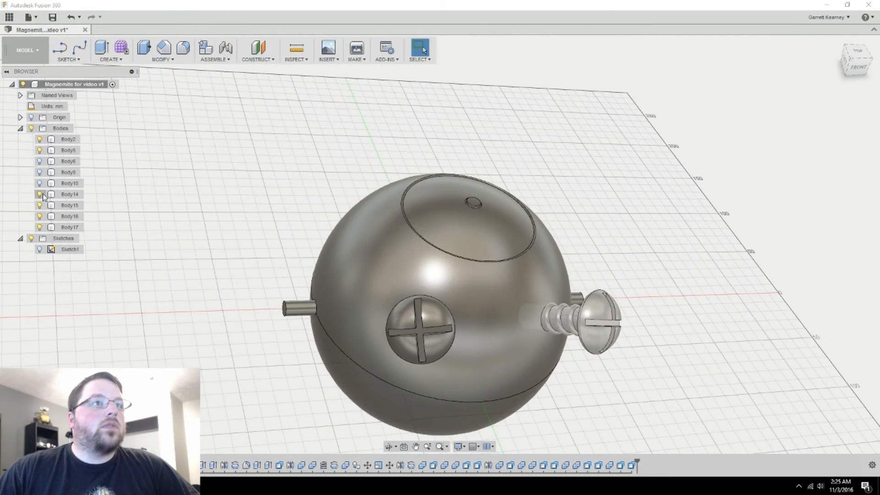
click(40, 194)
click(40, 205)
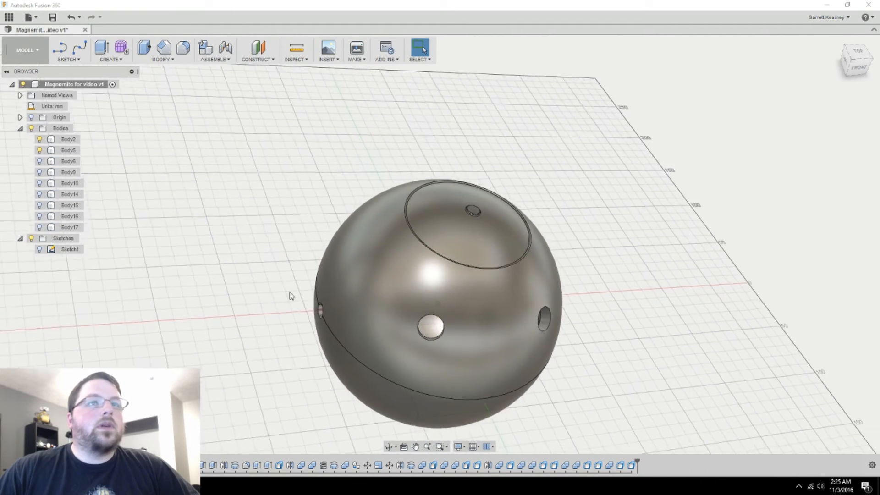
shift+middle_drag(290, 292, 393, 329)
scroll(527, 252, up, 1)
shift+middle_drag(458, 348, 626, 201)
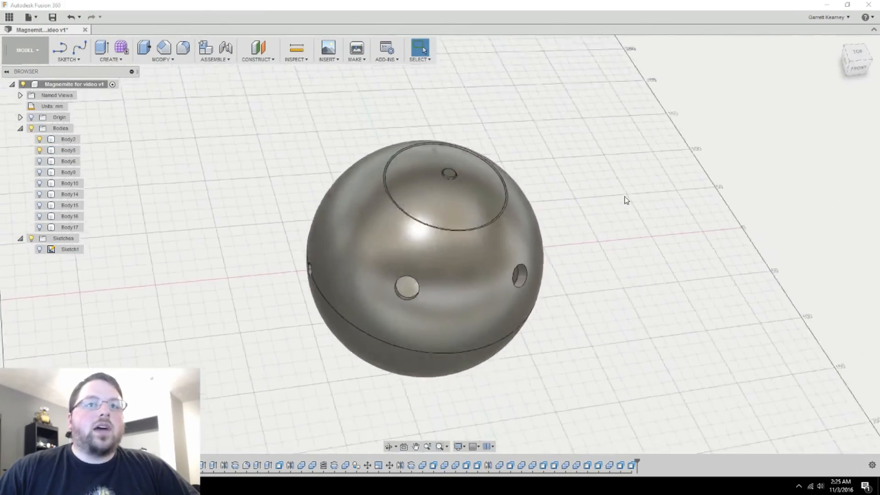